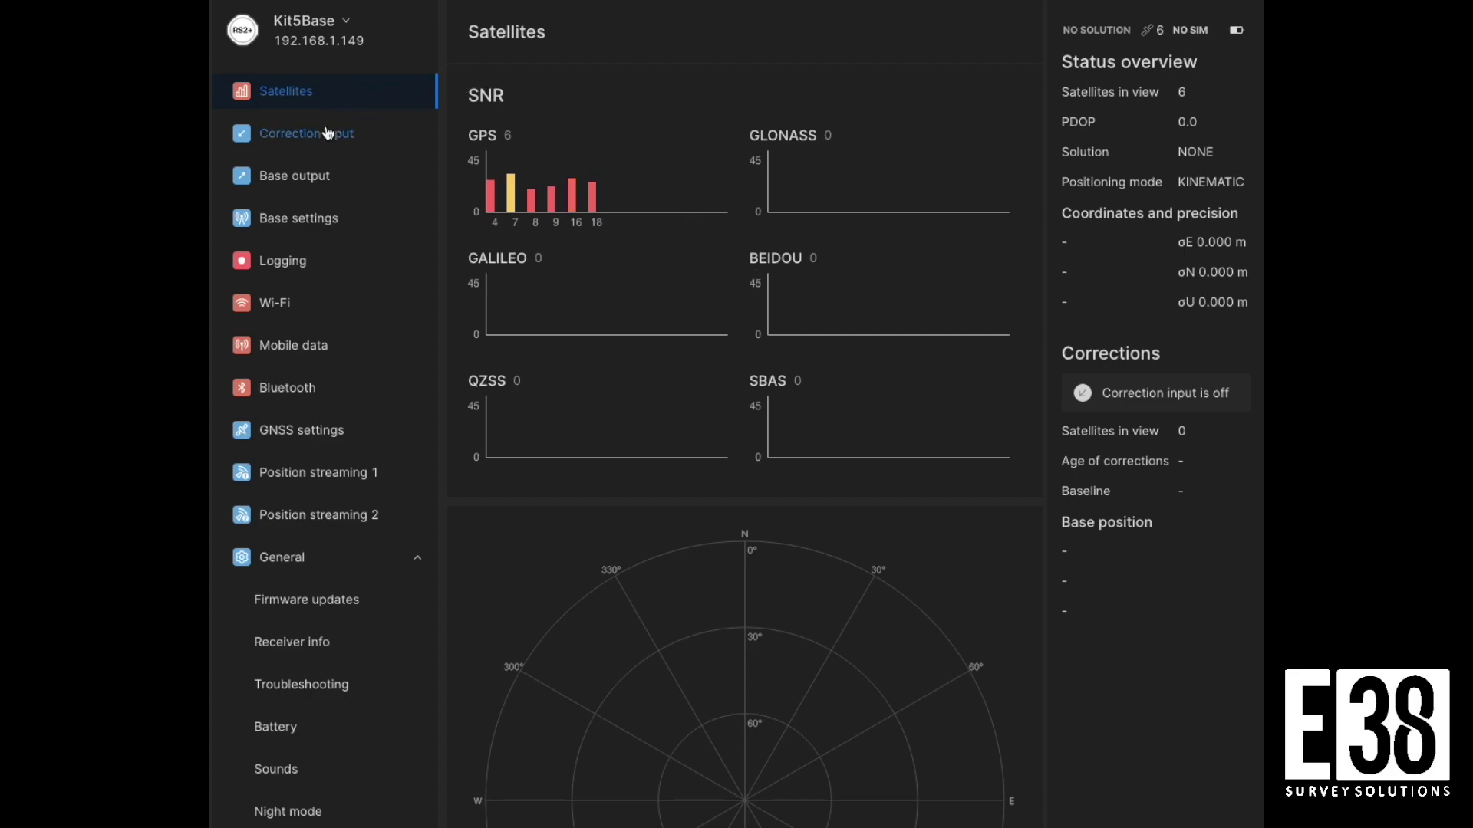
Go to the receiver's Logging page, which records raw data as RINEX 3.03 + UBX
click(300, 265)
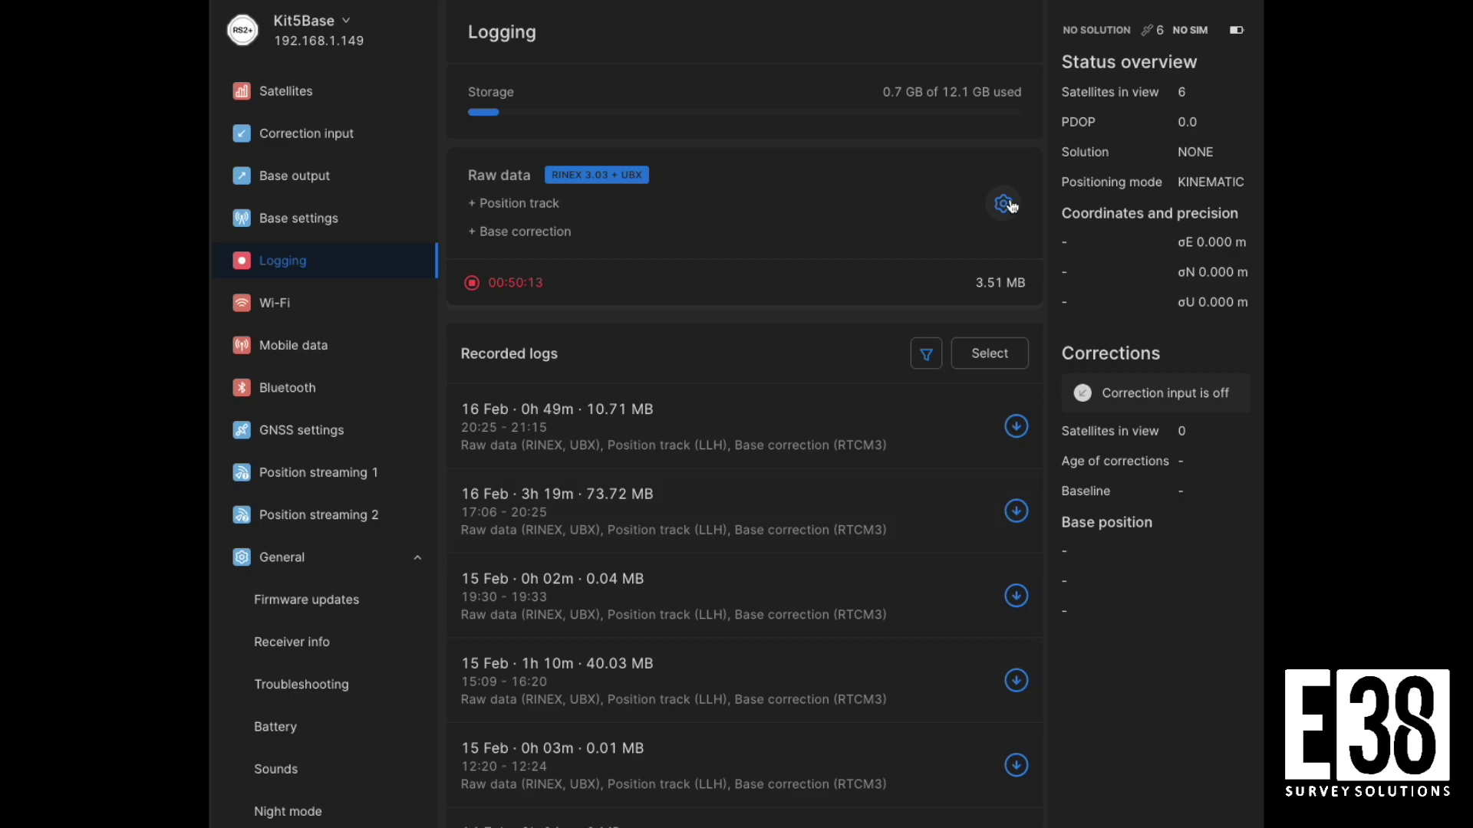
Add GLONASS, BeiDou and QZSS to the 30 s raw data logging satellite systems
click(1009, 204)
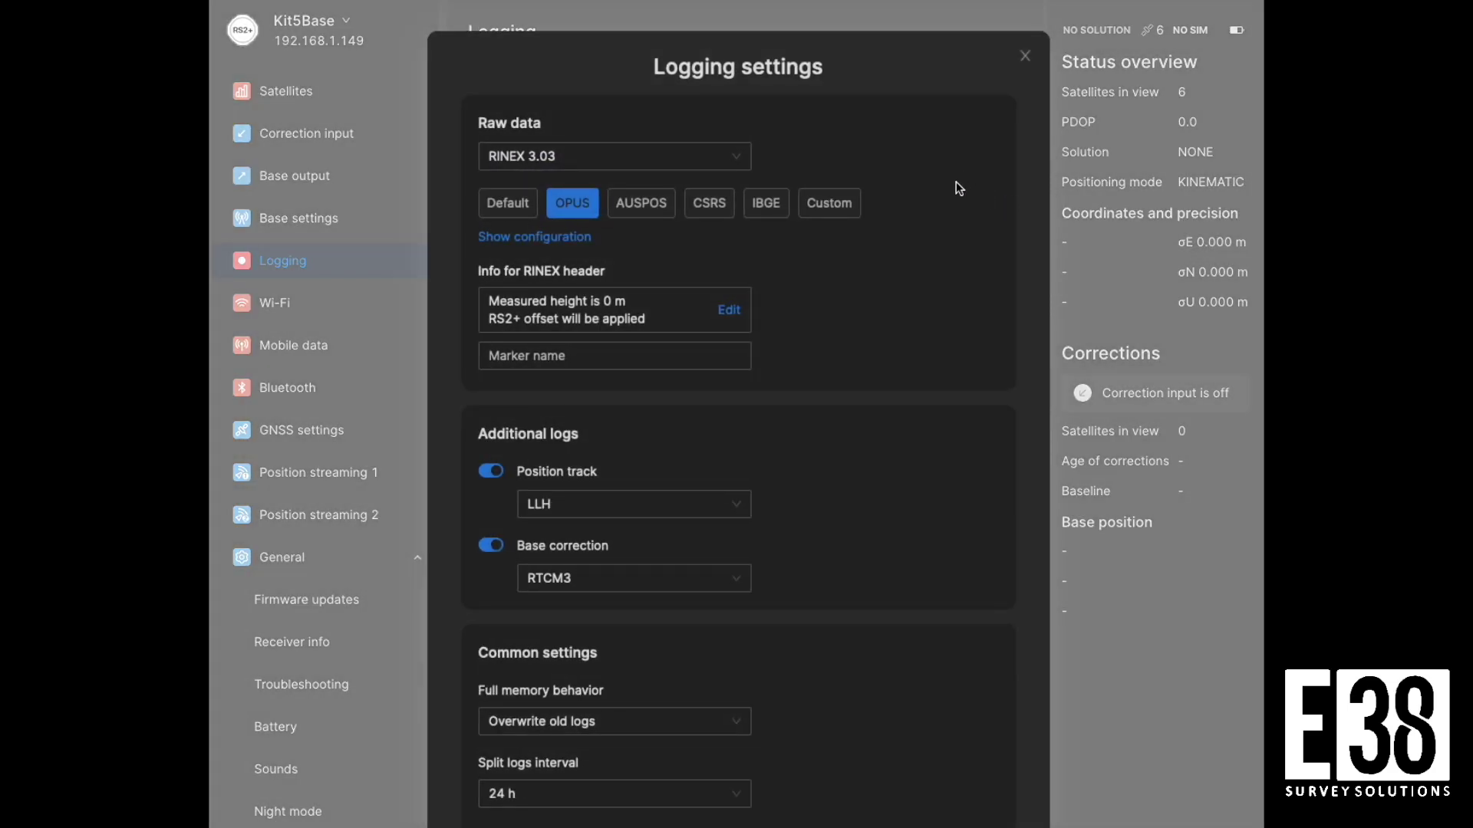
click(535, 237)
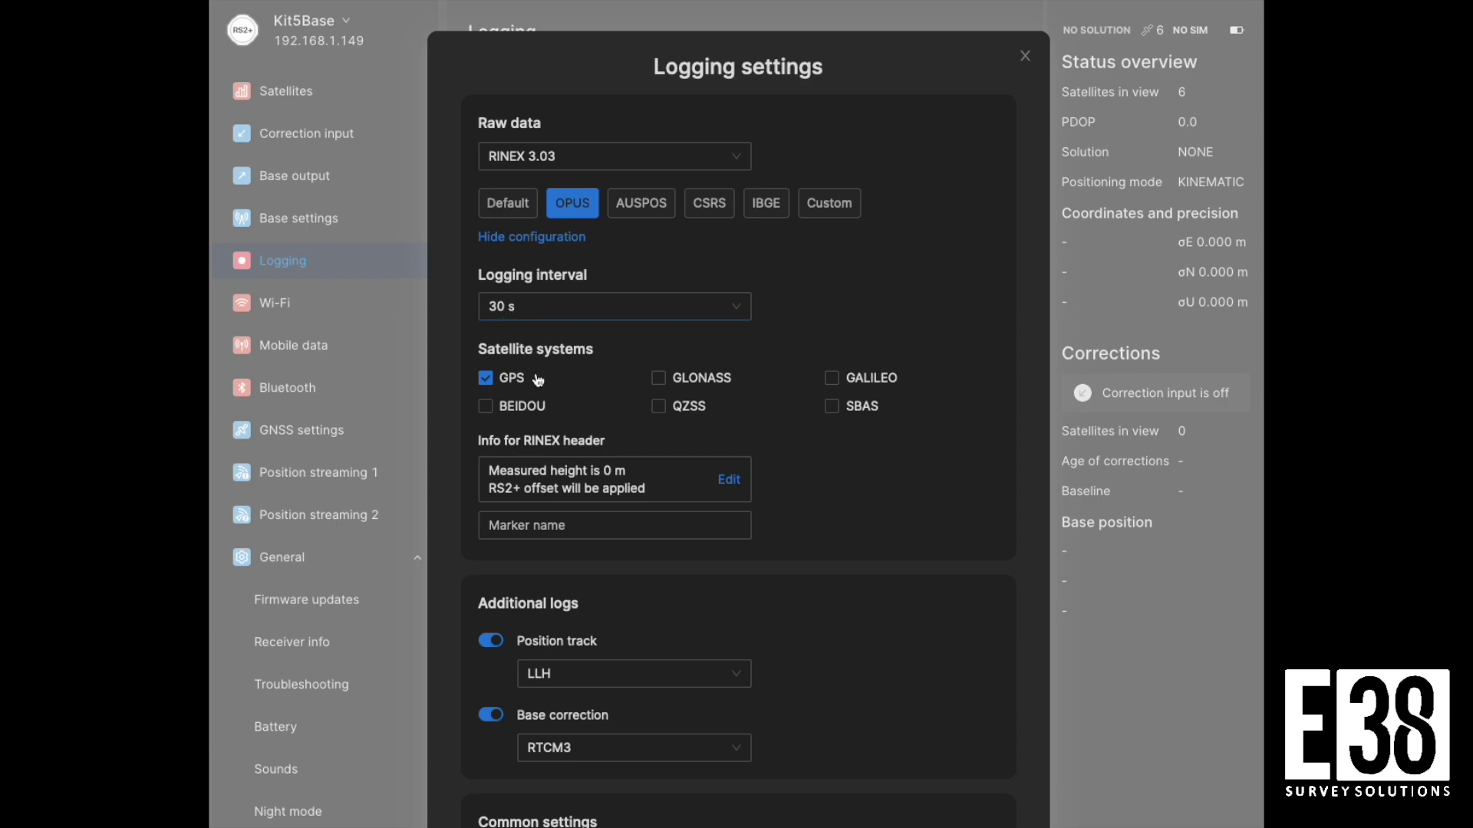
click(656, 378)
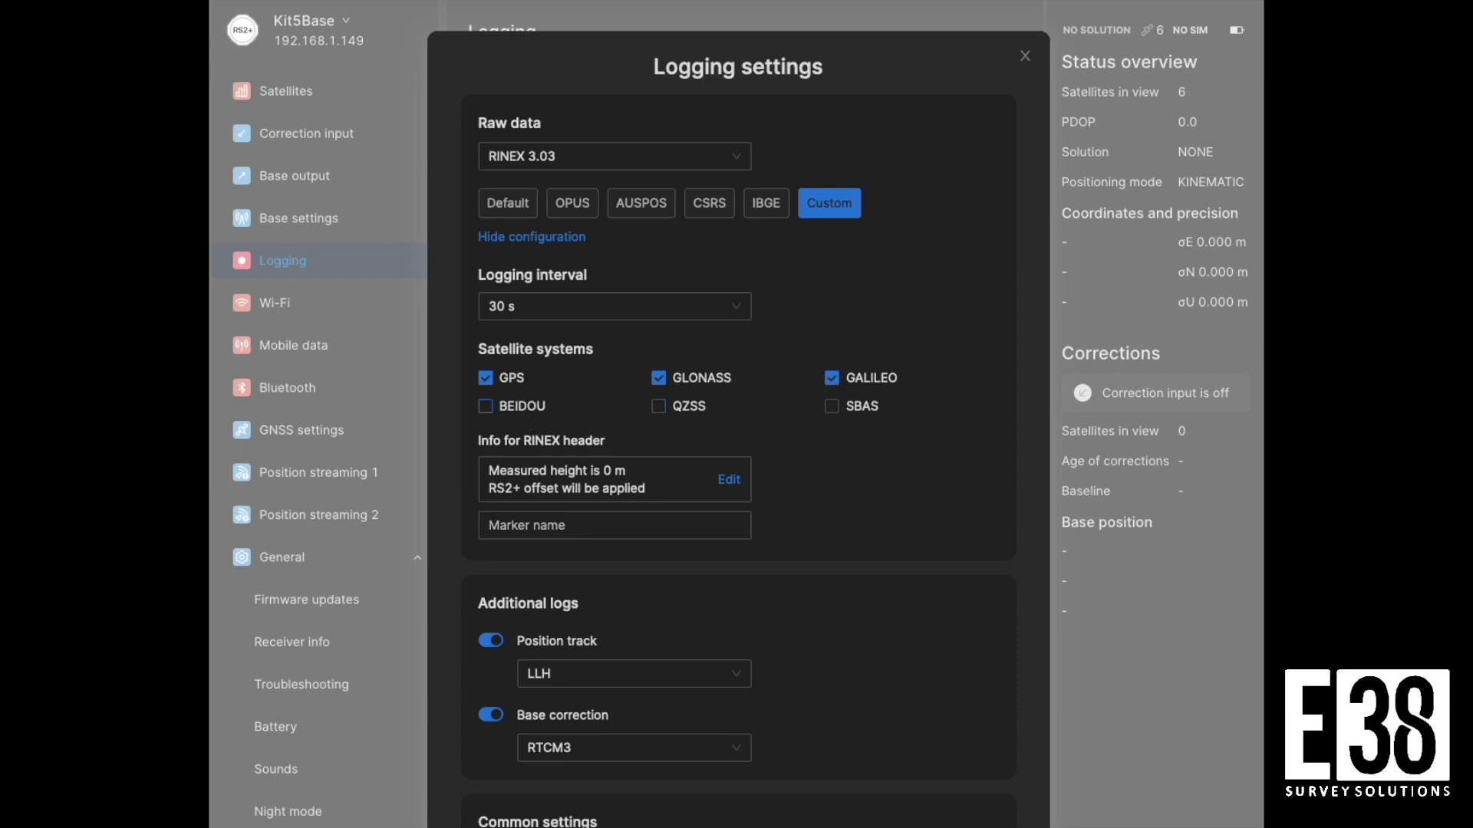
click(484, 405)
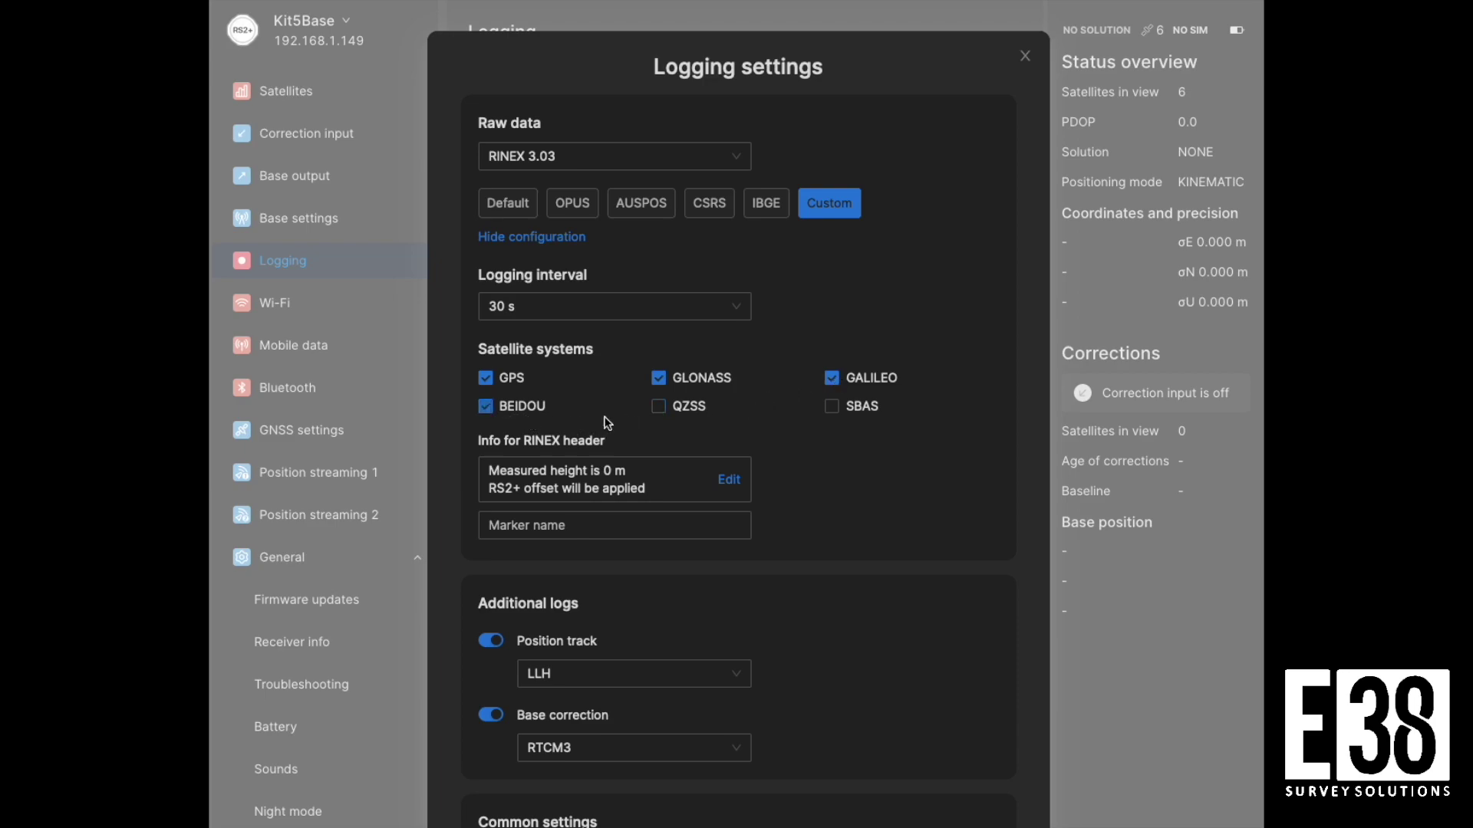
click(660, 410)
Apply the multi-GNSS logging settings and restart the receiver
scroll(822, 421, down, 2)
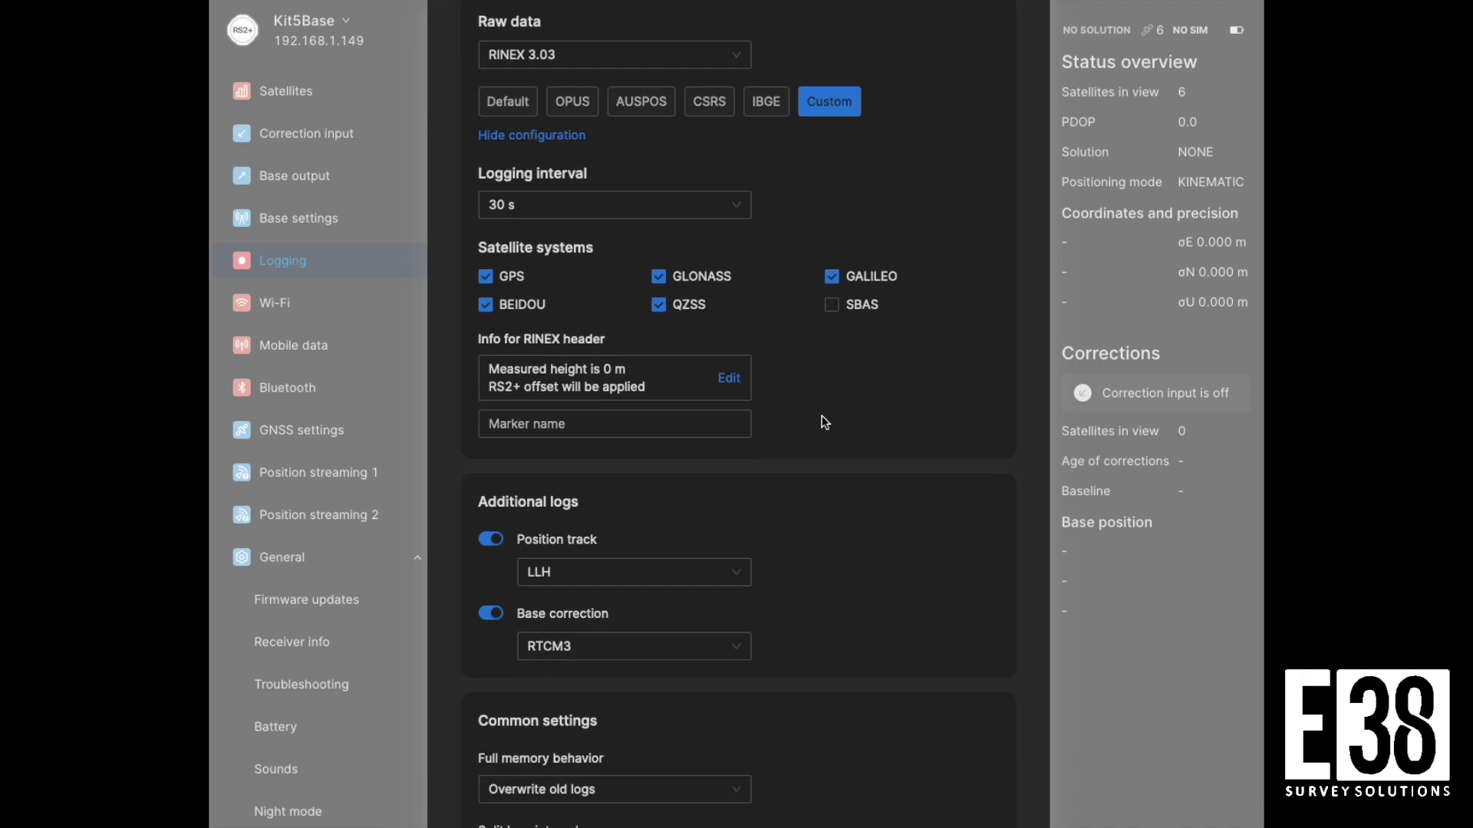
scroll(823, 423, down, 4)
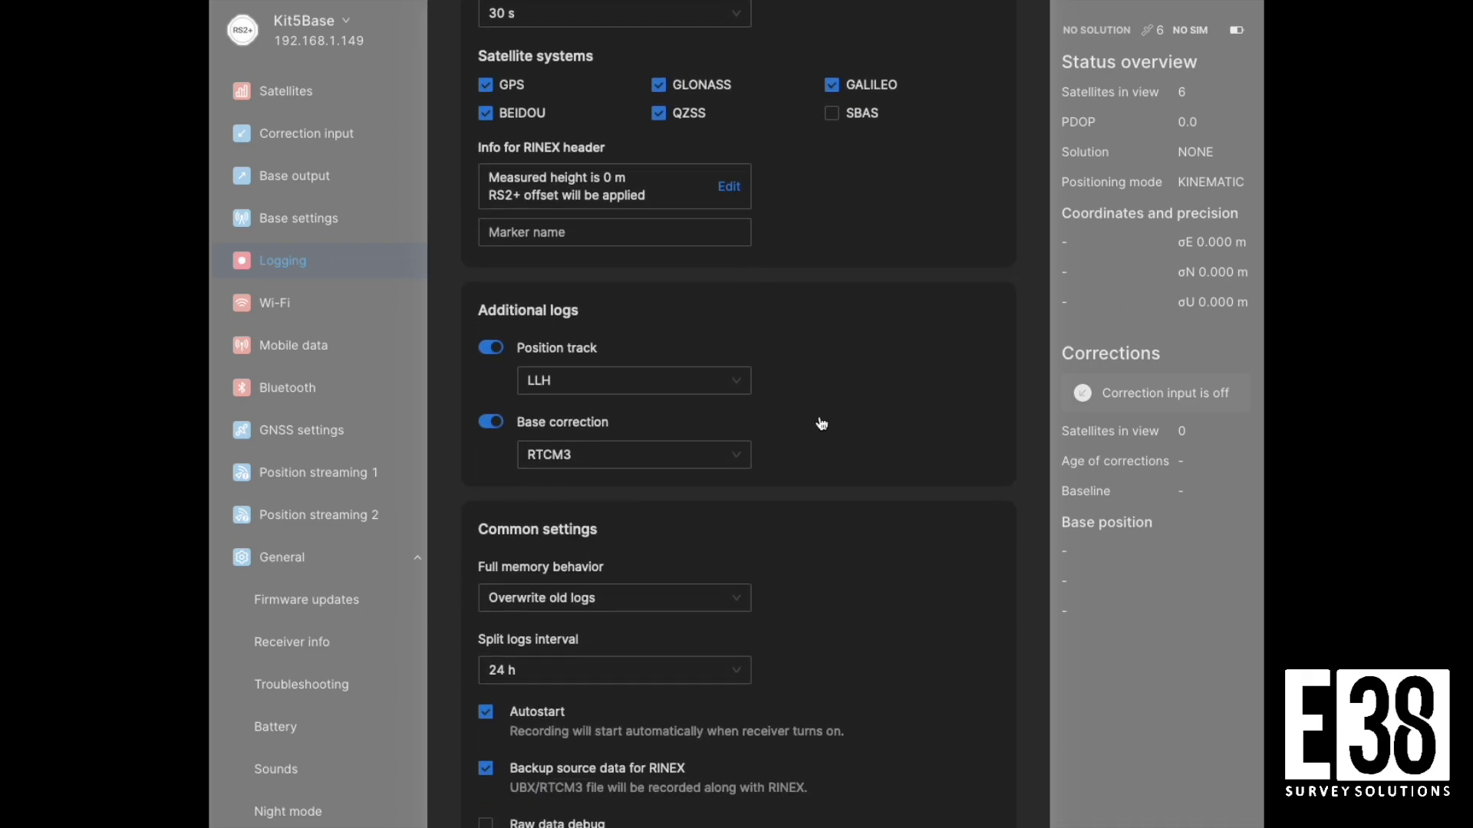
scroll(822, 424, down, 3)
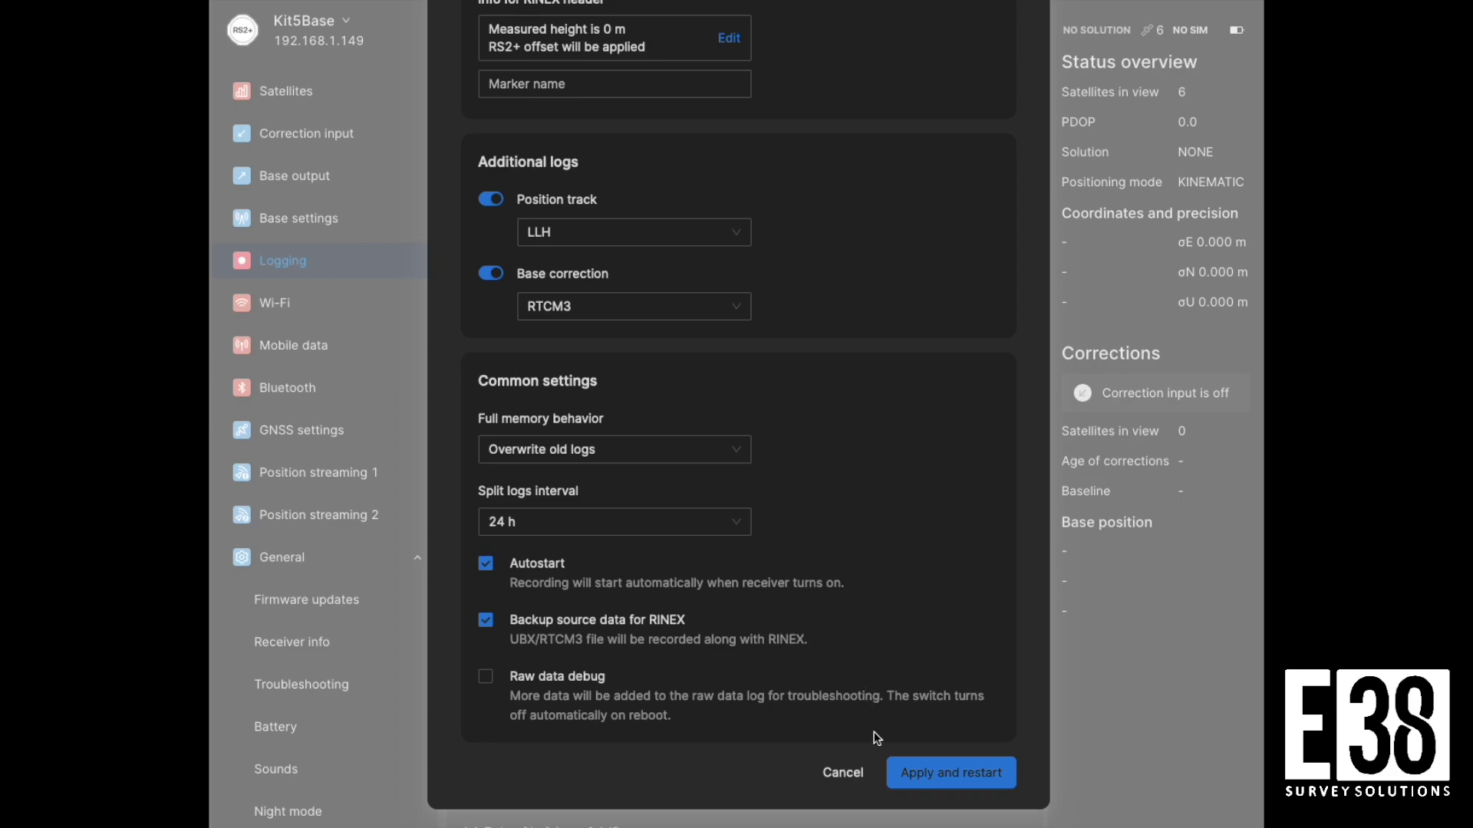
click(929, 774)
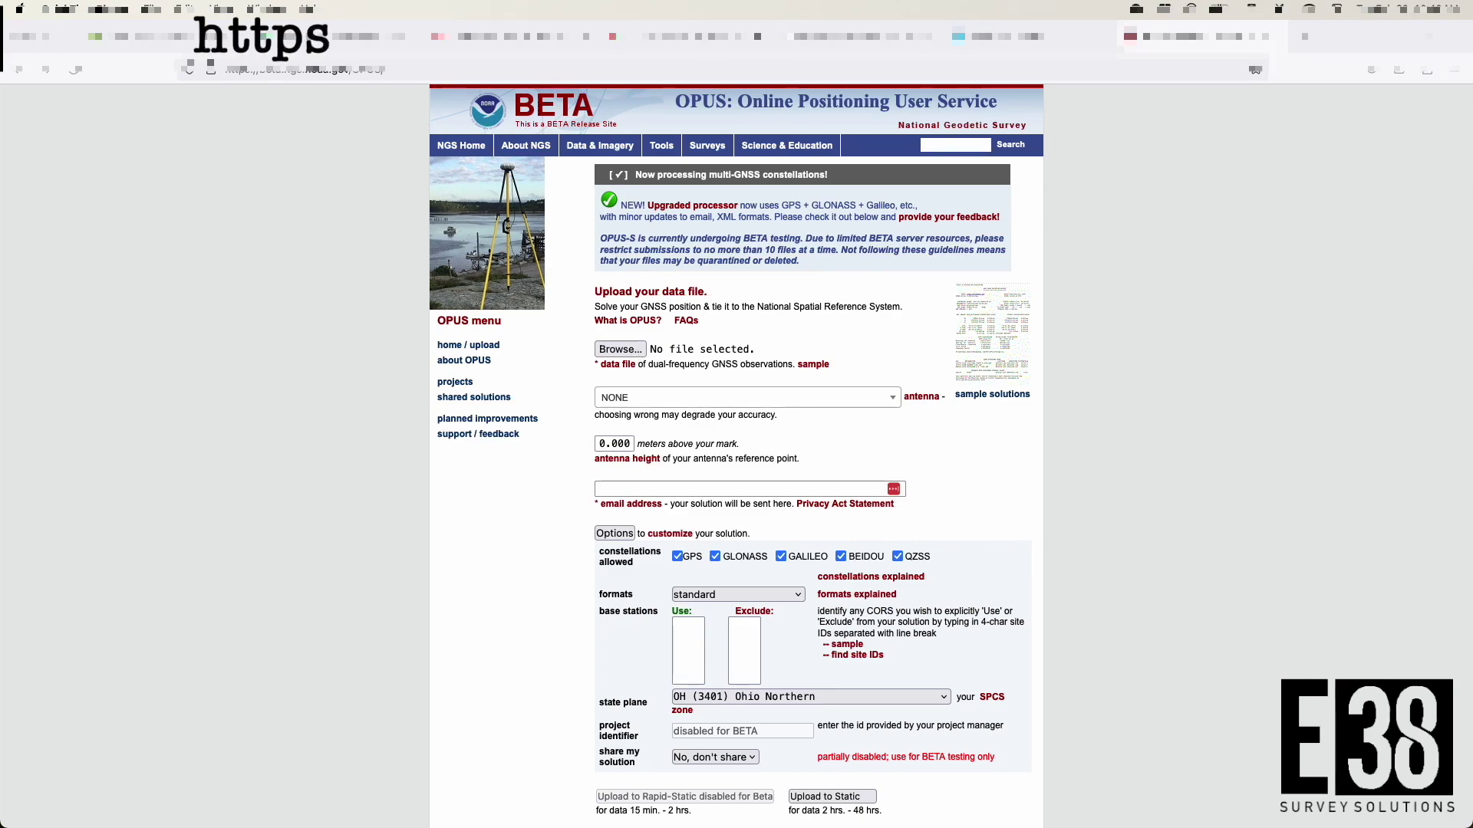
Attach ReachRover1_raw_20240214135152.24O from Downloads > ReachRover > RINEX_3_03 as the OPUS data file
click(619, 350)
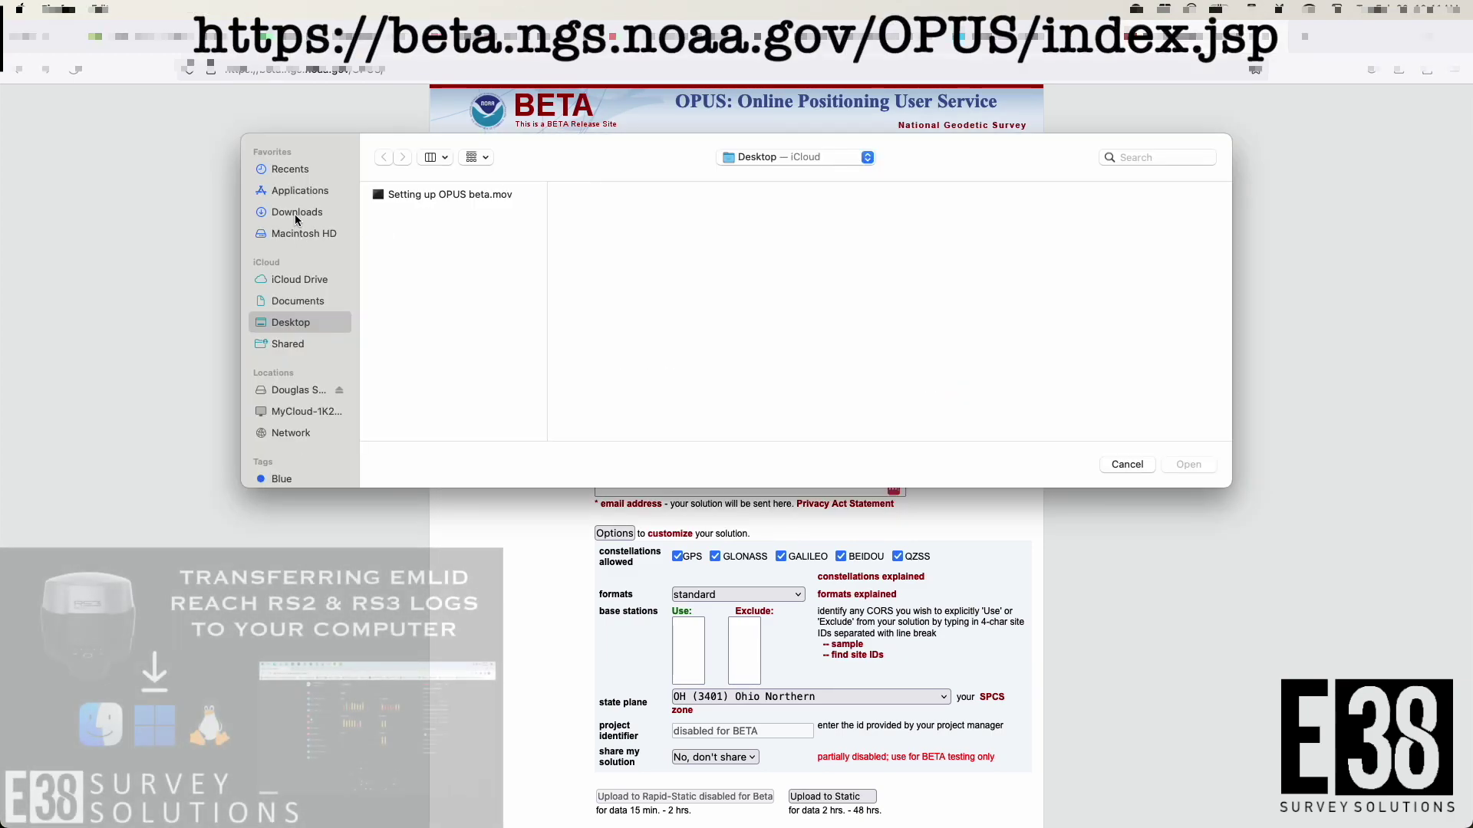
click(294, 214)
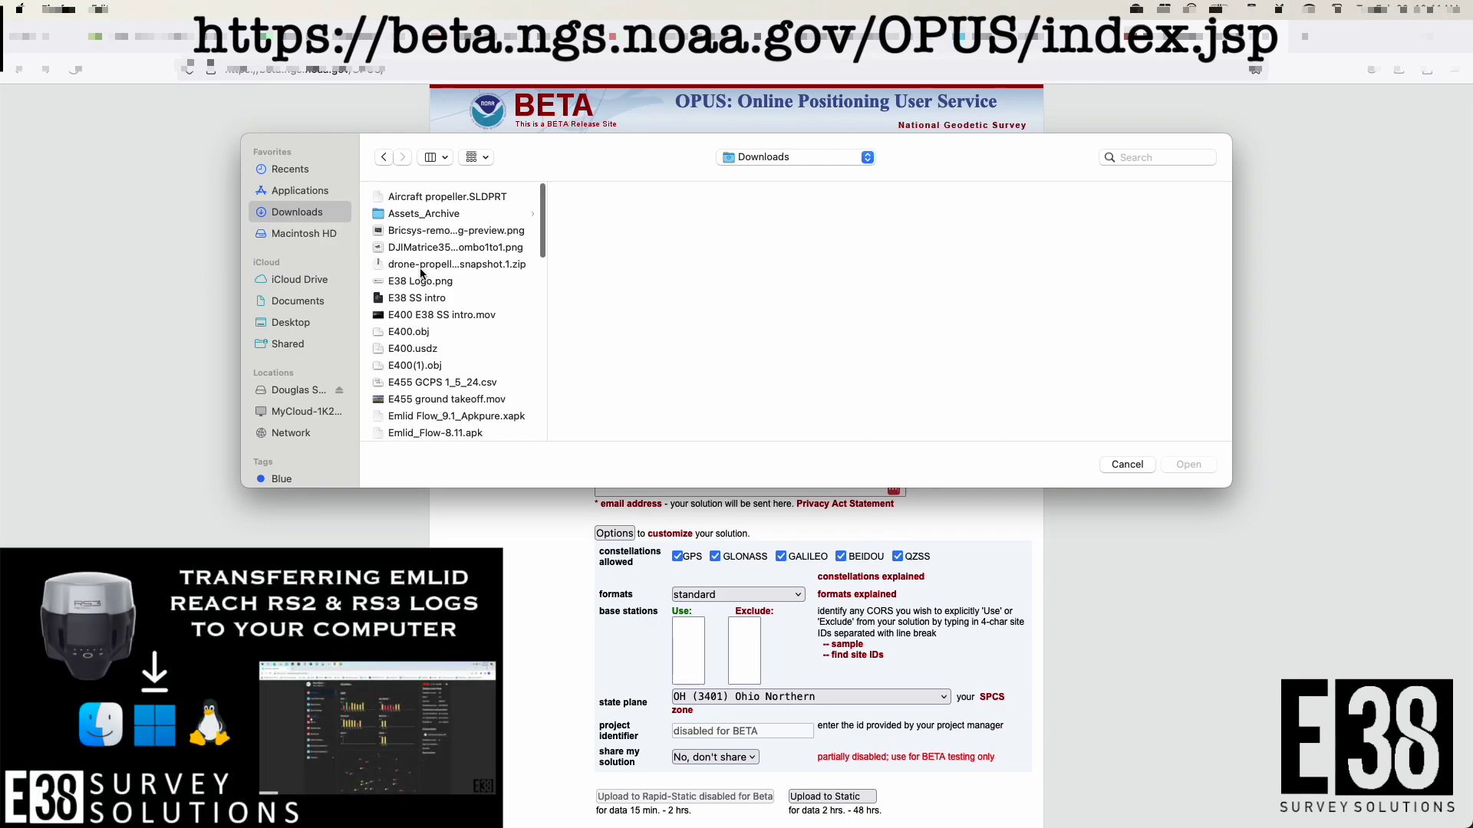
scroll(421, 273, down, 10)
scroll(421, 272, down, 20)
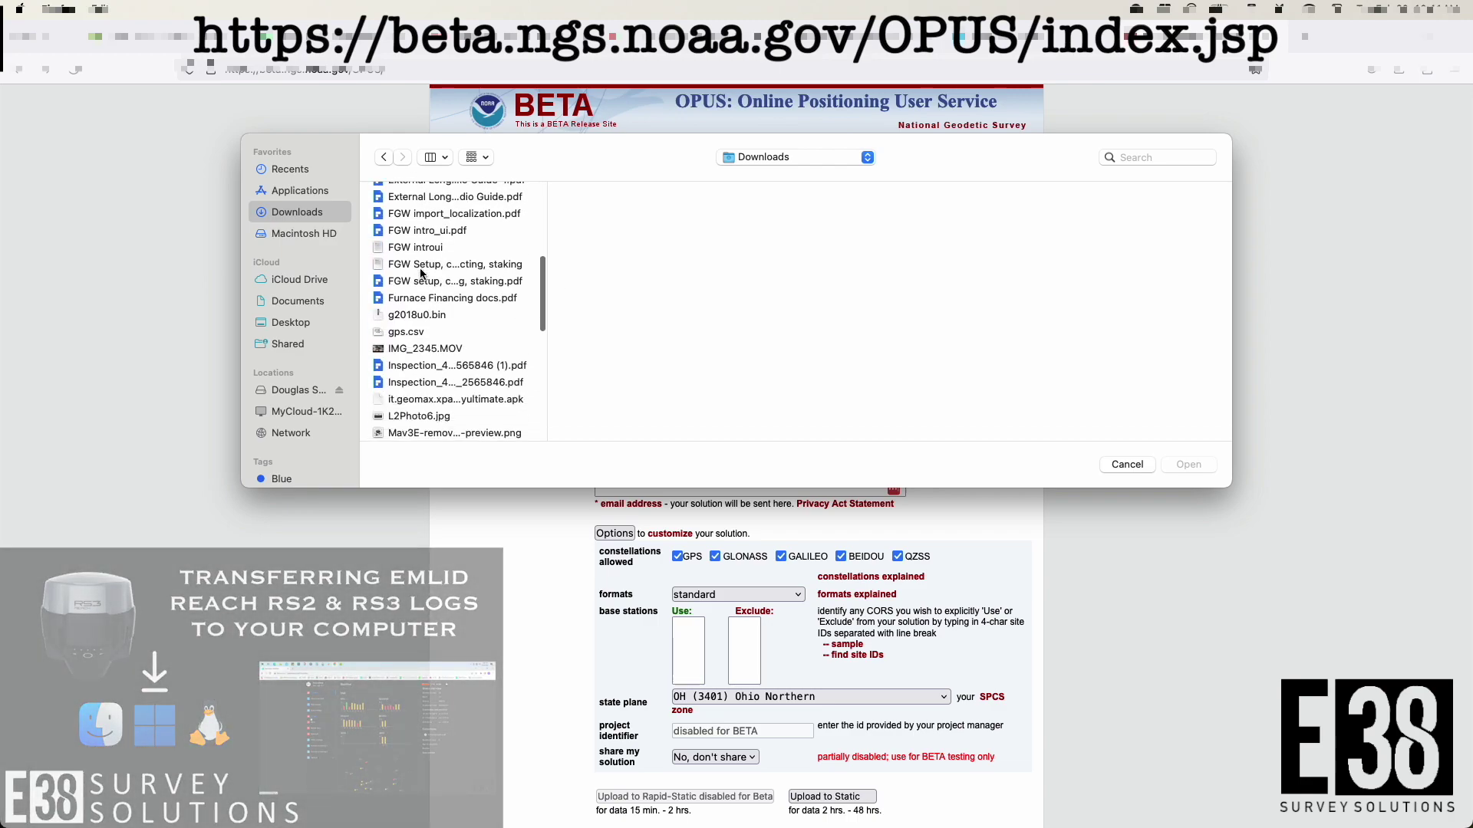
scroll(421, 274, down, 2)
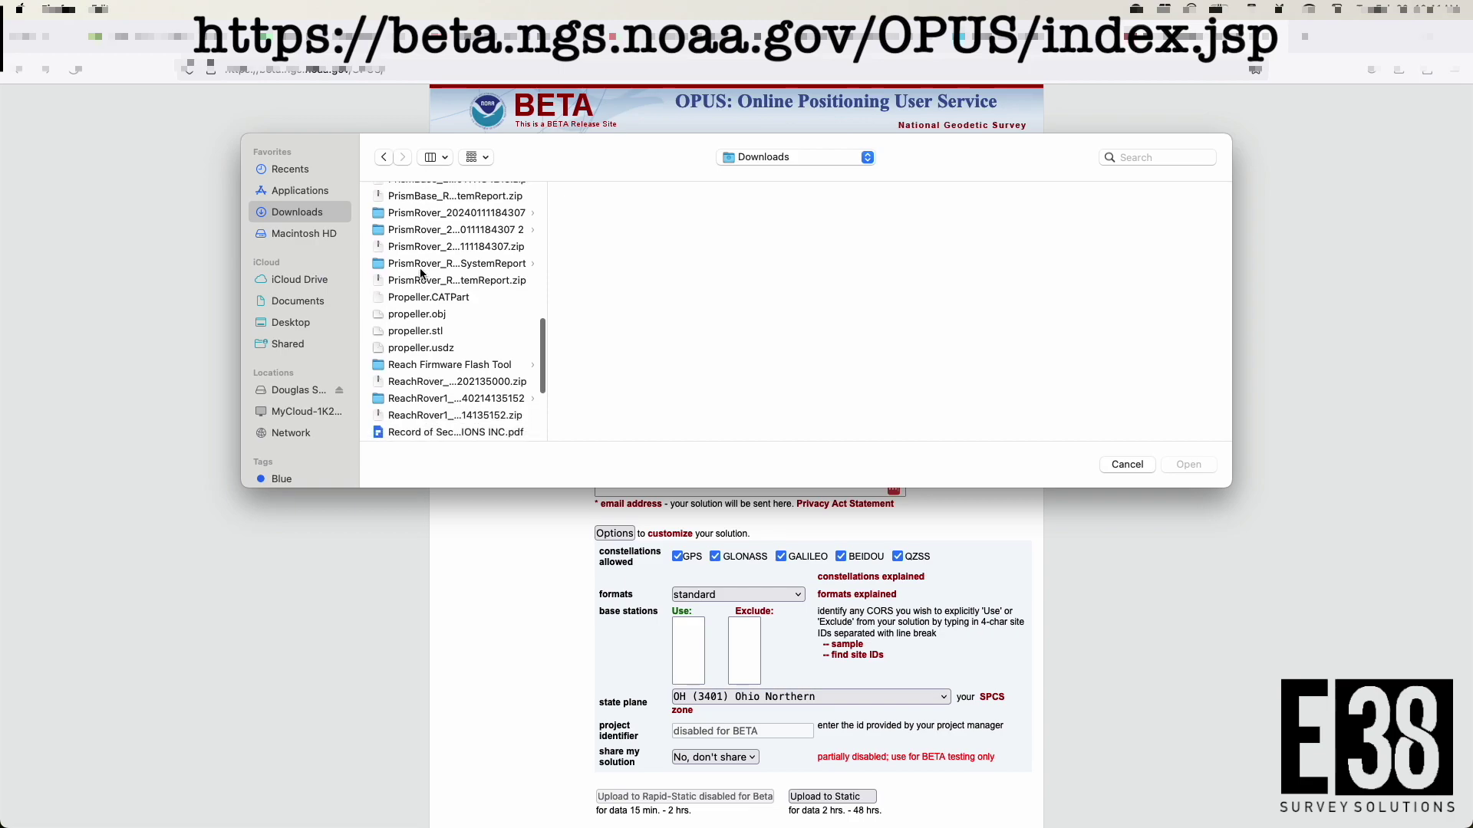
scroll(421, 274, up, 3)
scroll(421, 274, down, 6)
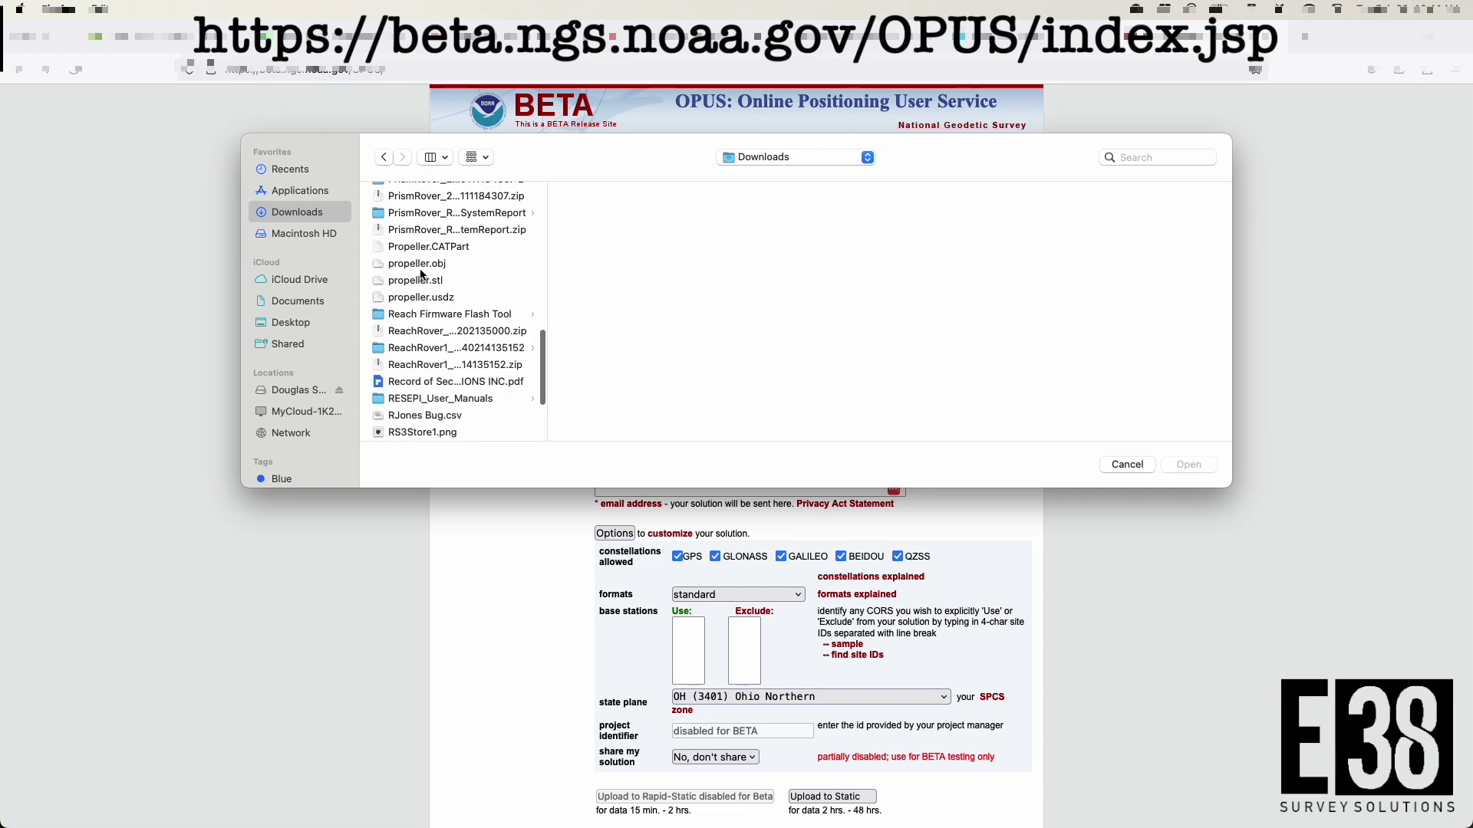
scroll(424, 308, down, 3)
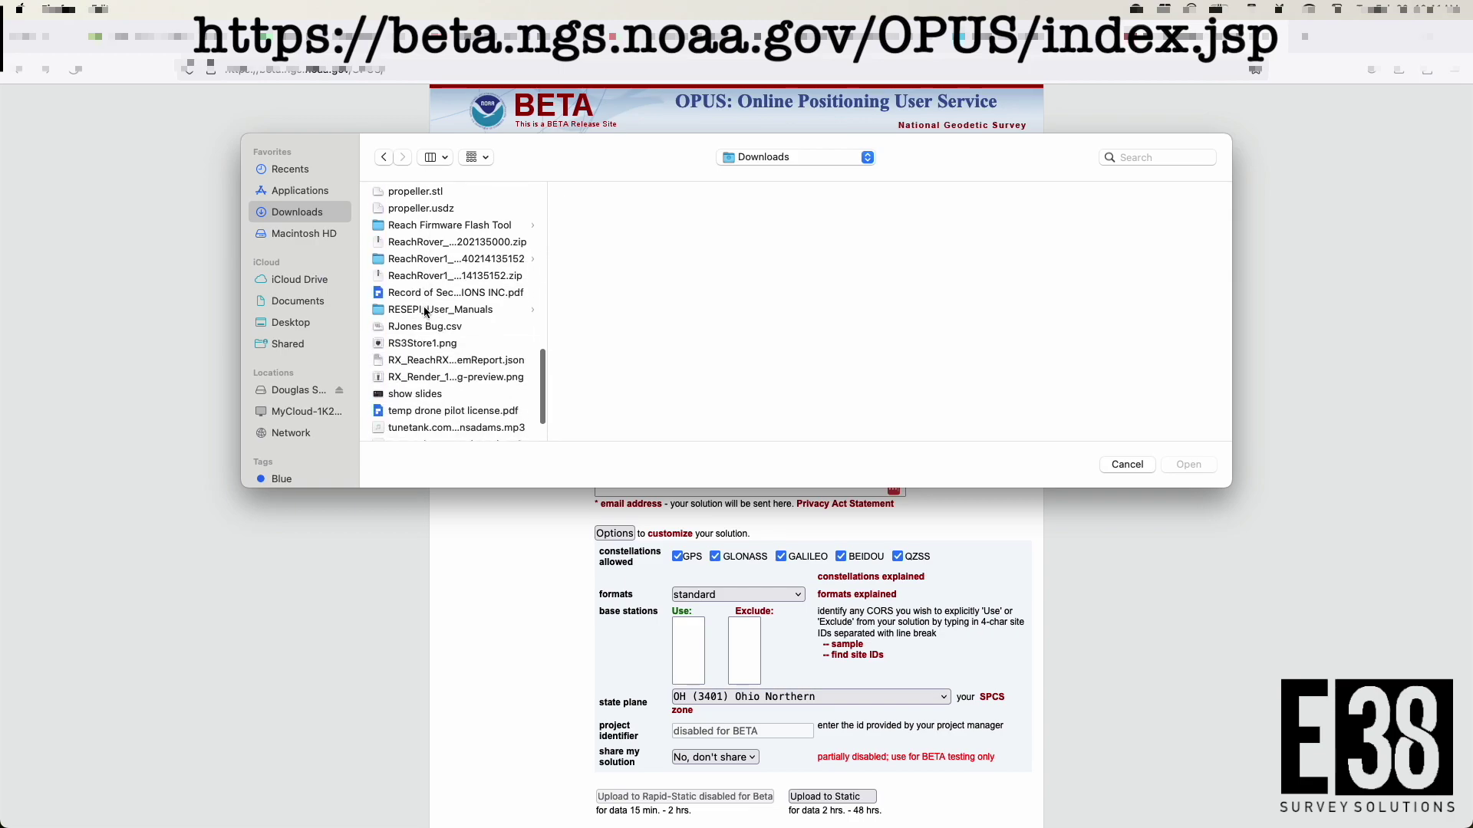
scroll(426, 306, up, 3)
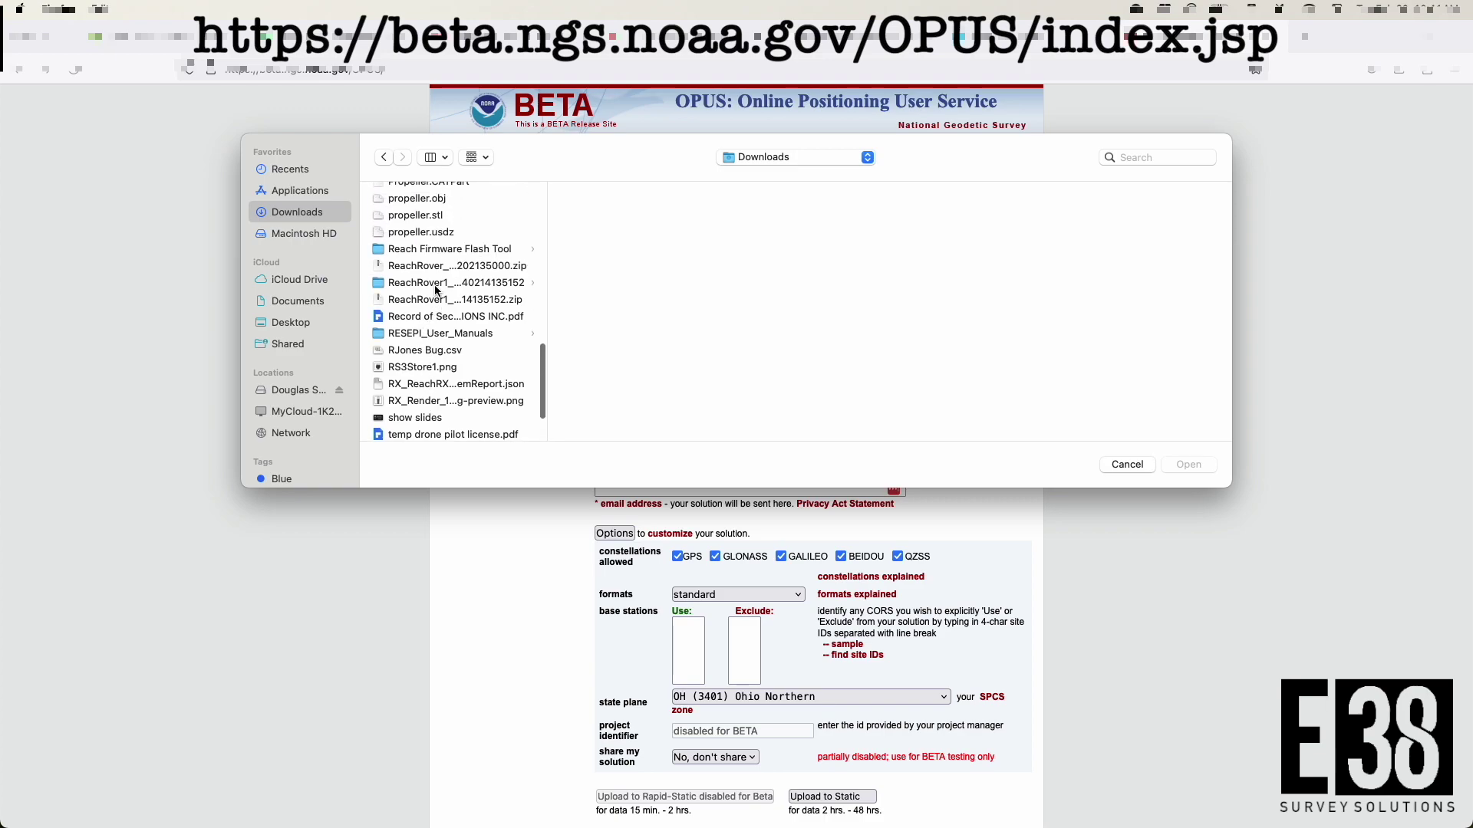
click(436, 283)
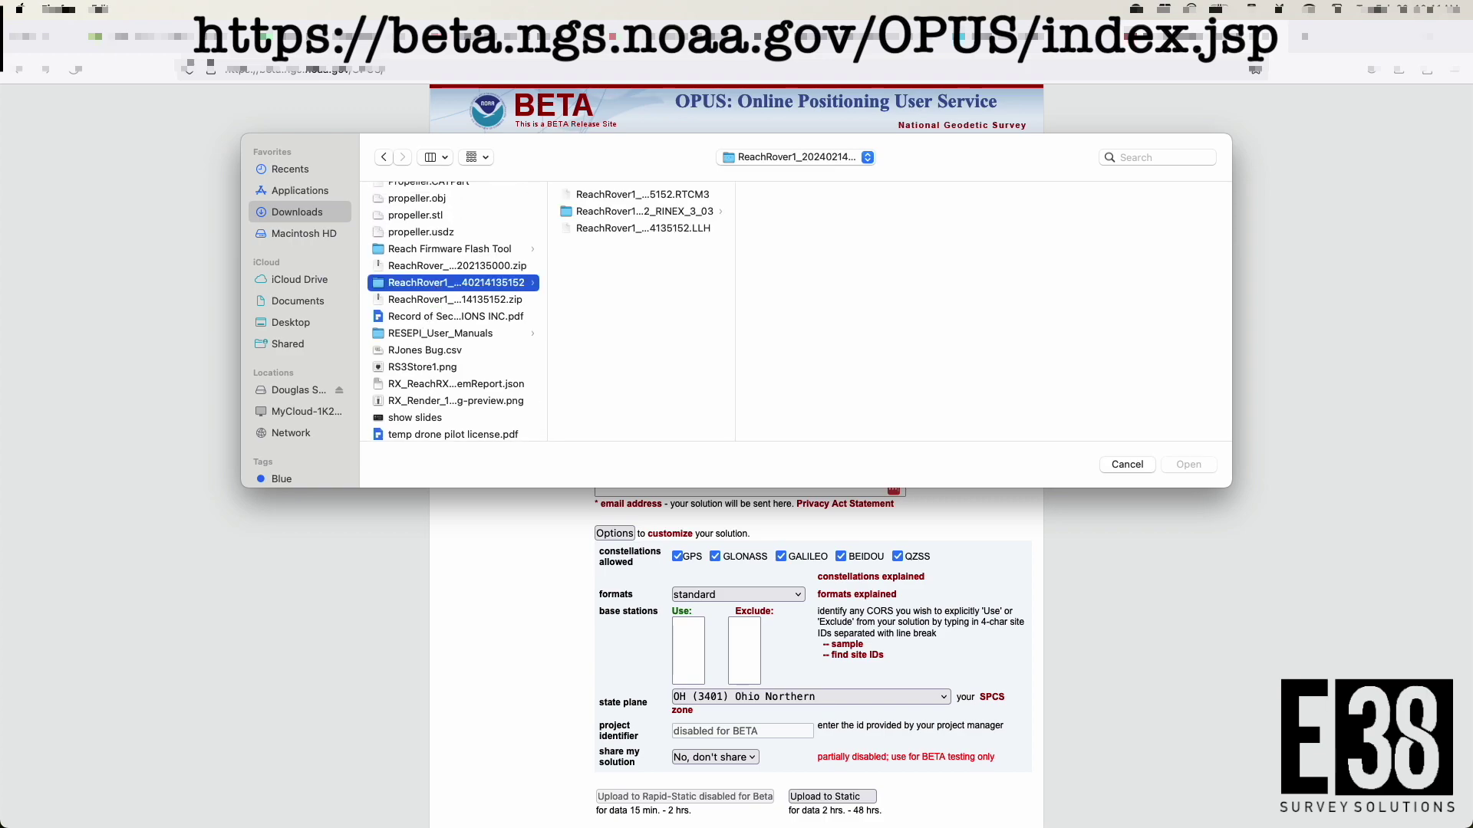
click(675, 215)
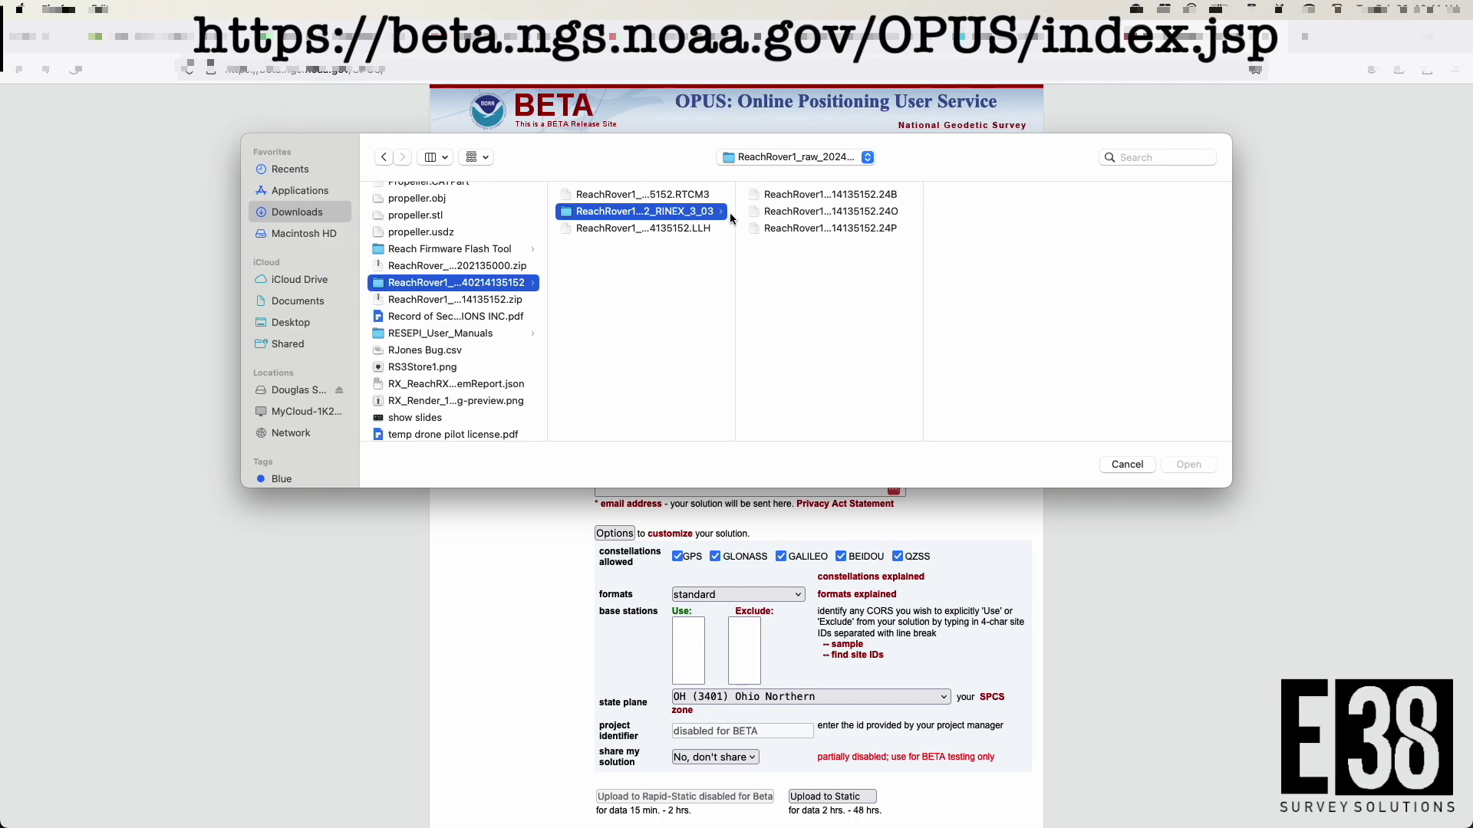
click(817, 216)
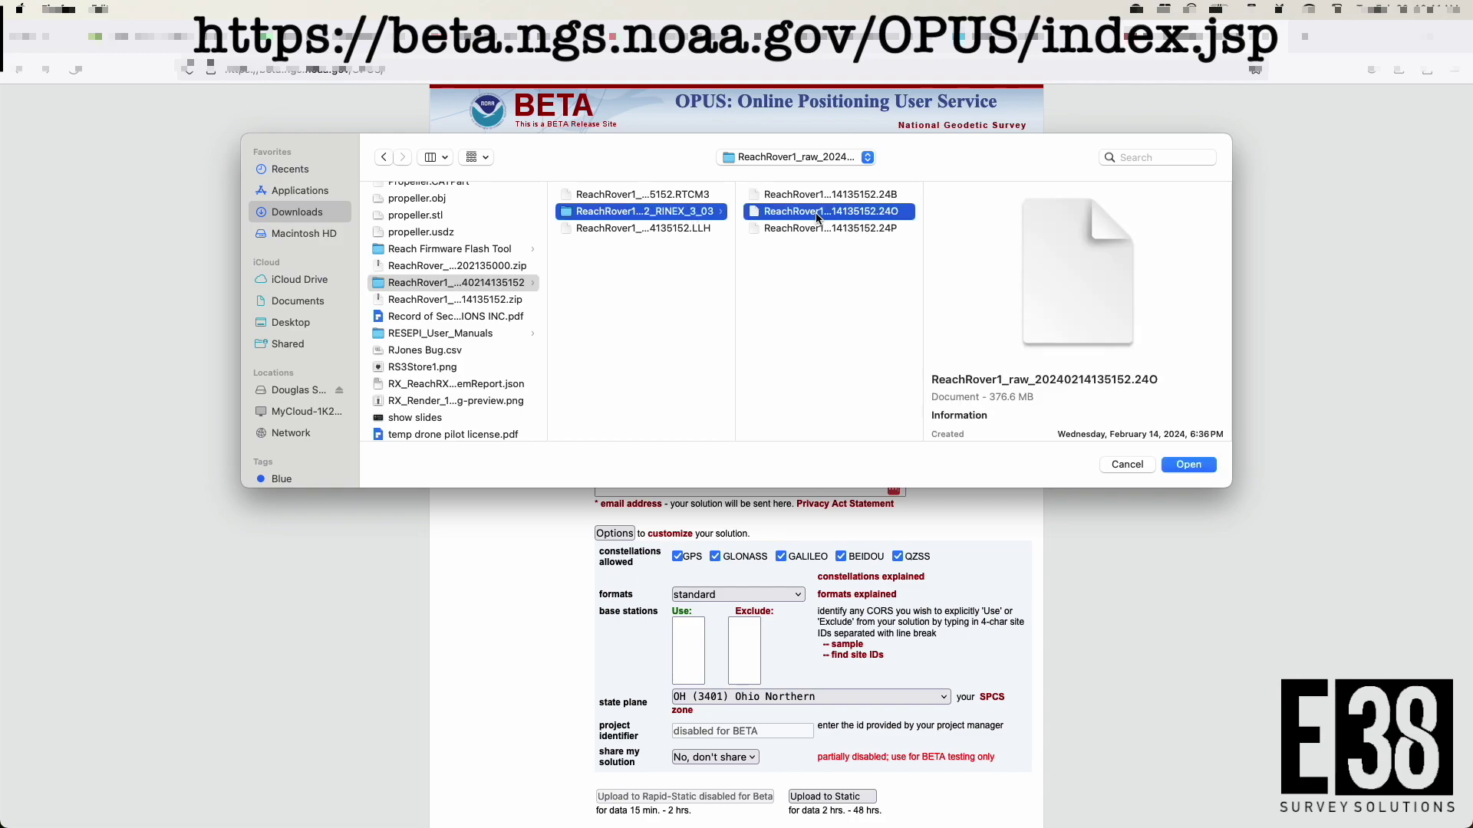
click(1201, 468)
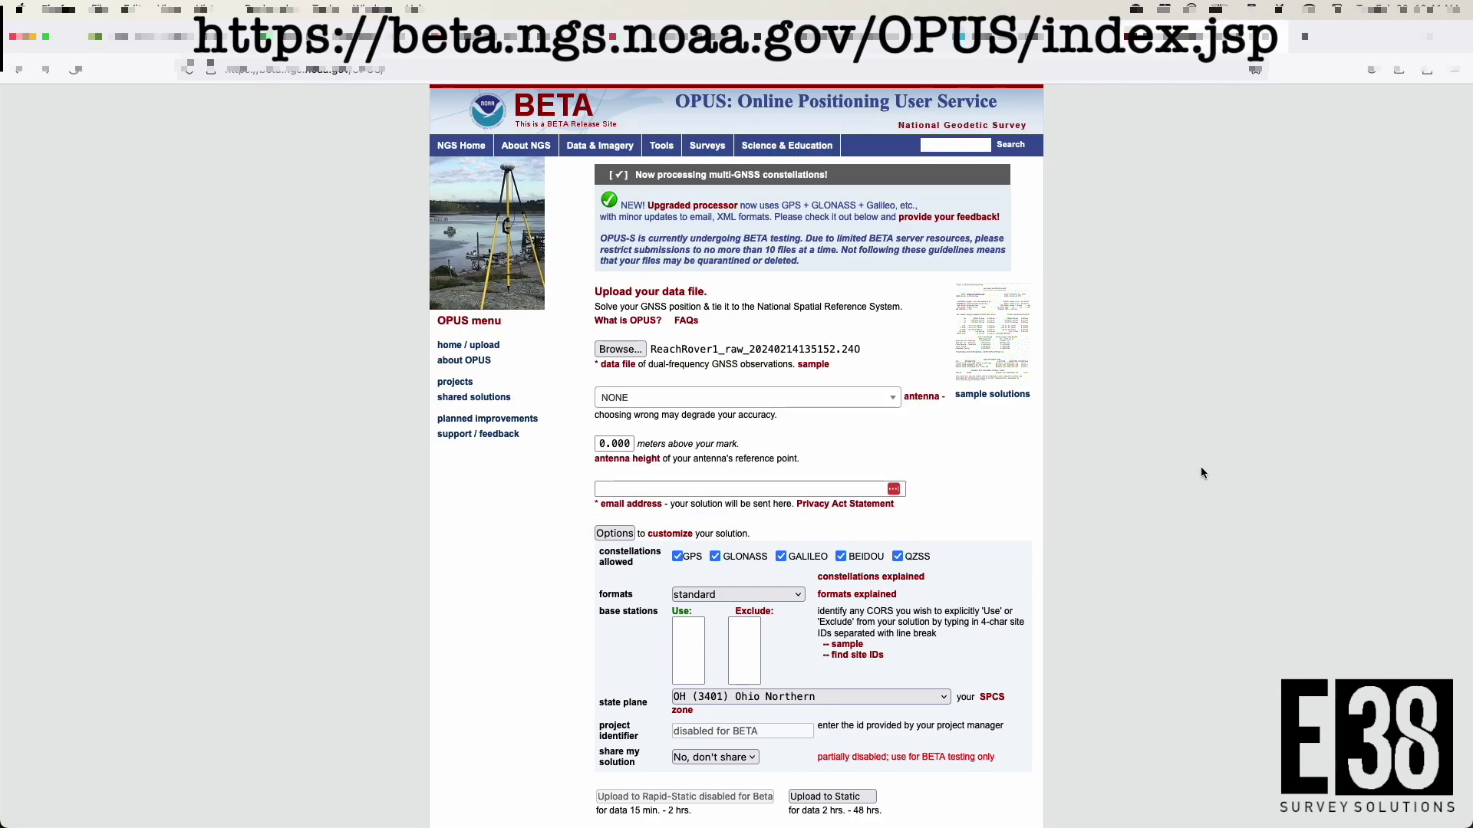
Set the antenna to EML_REACH_RS2+ NONE with a 1.8000 m antenna height
click(894, 402)
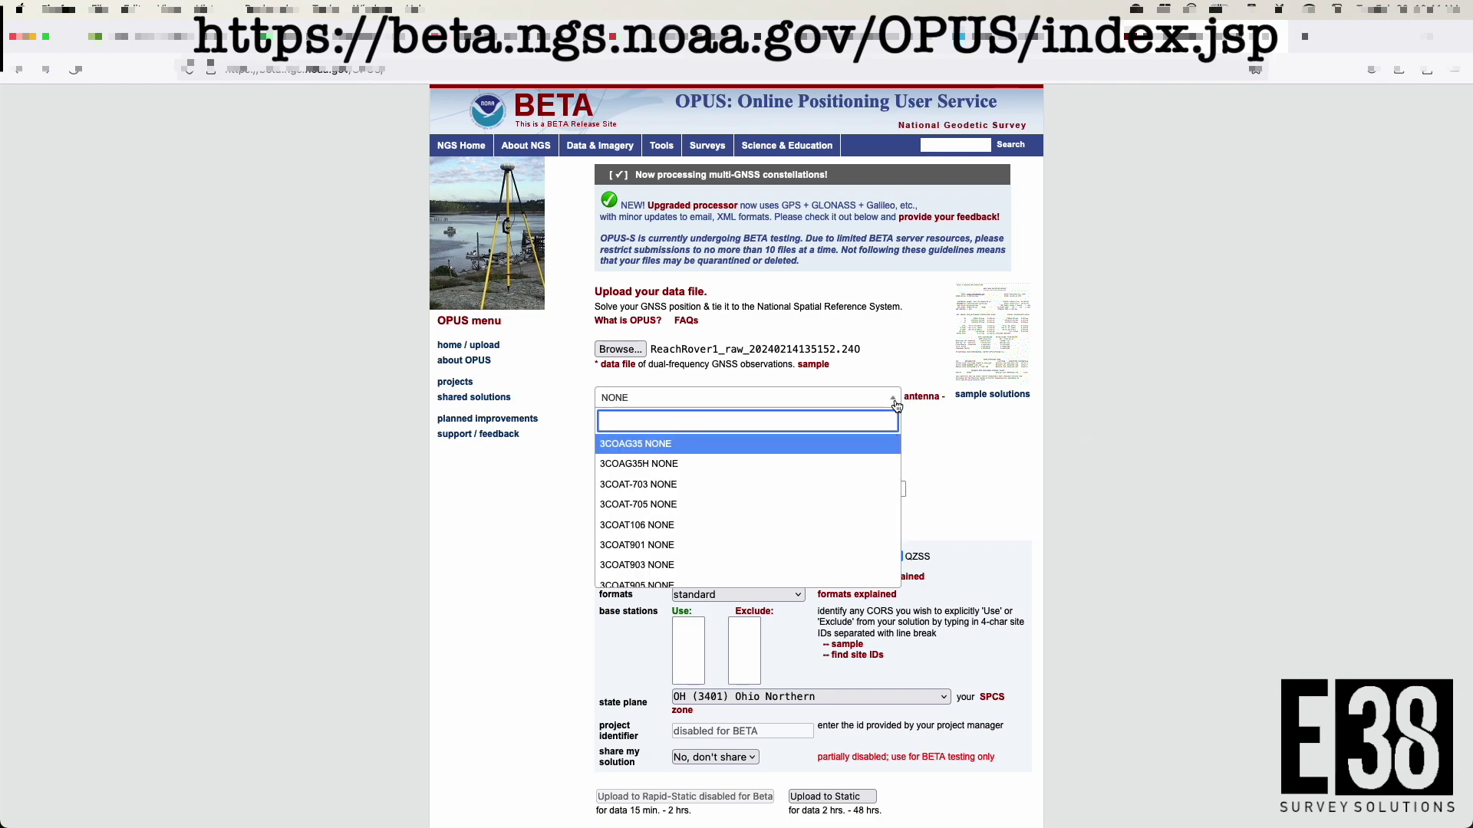
text(eml)
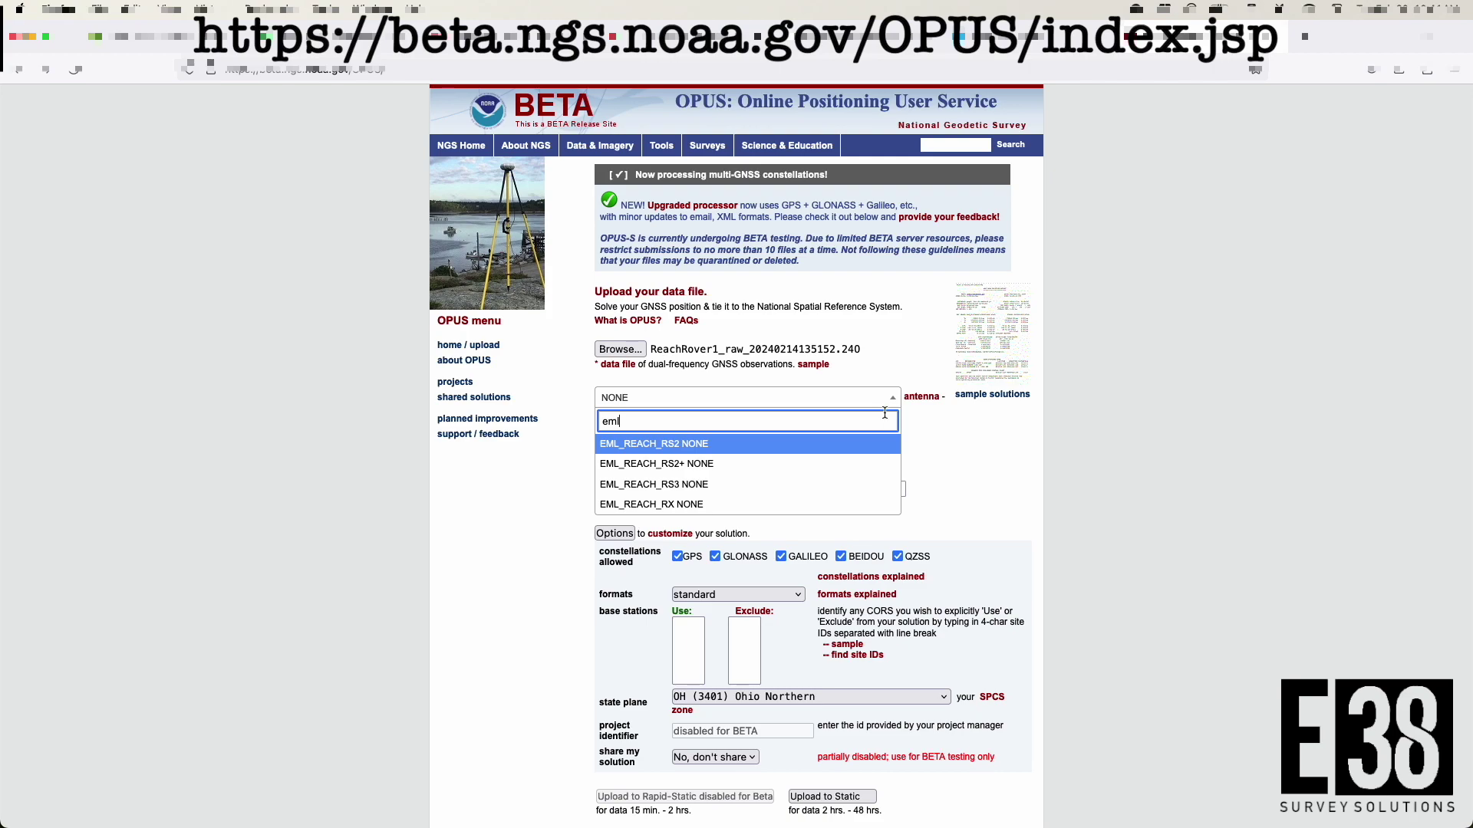
click(731, 465)
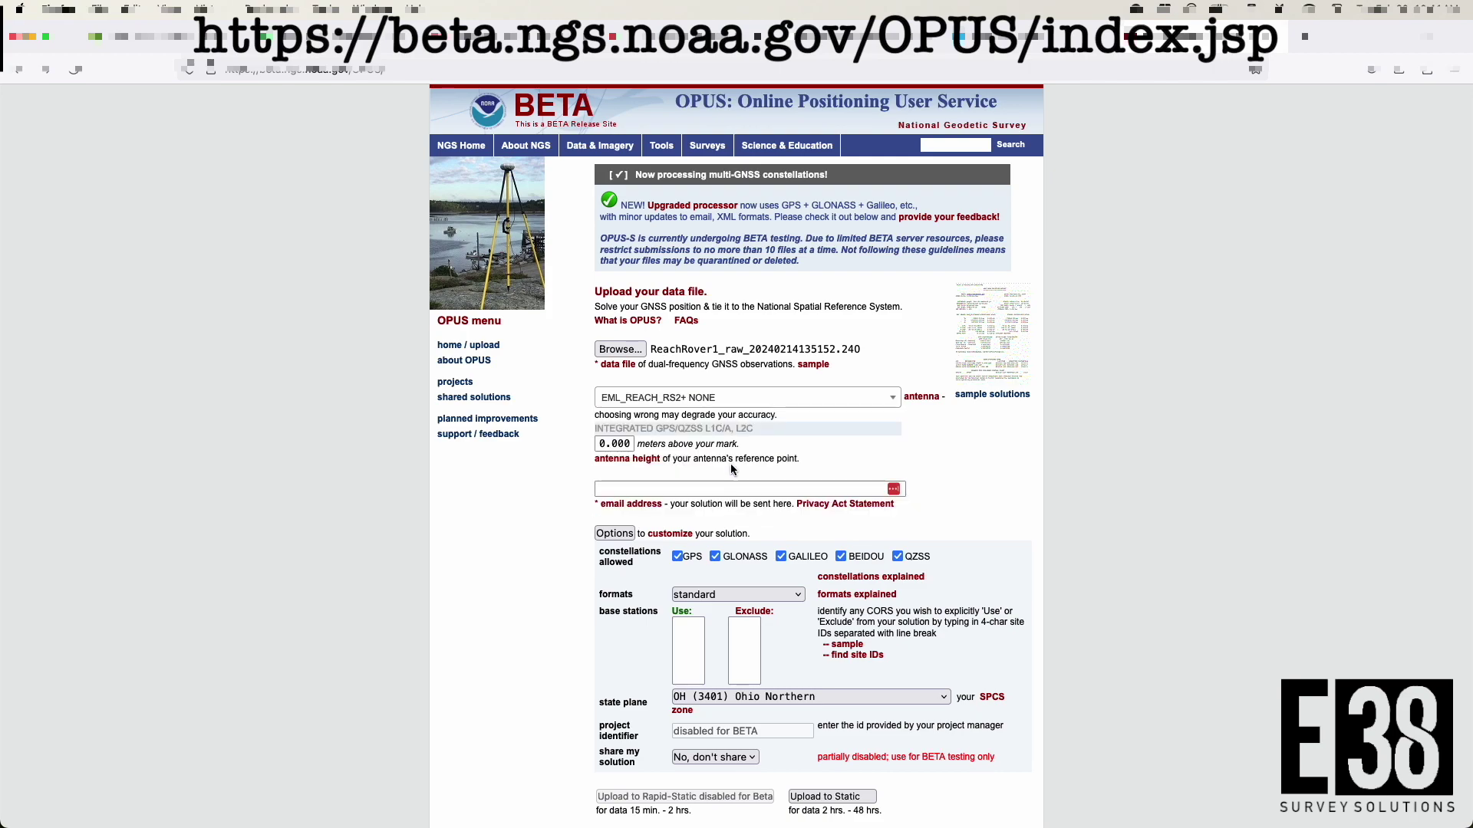
double_click(615, 443)
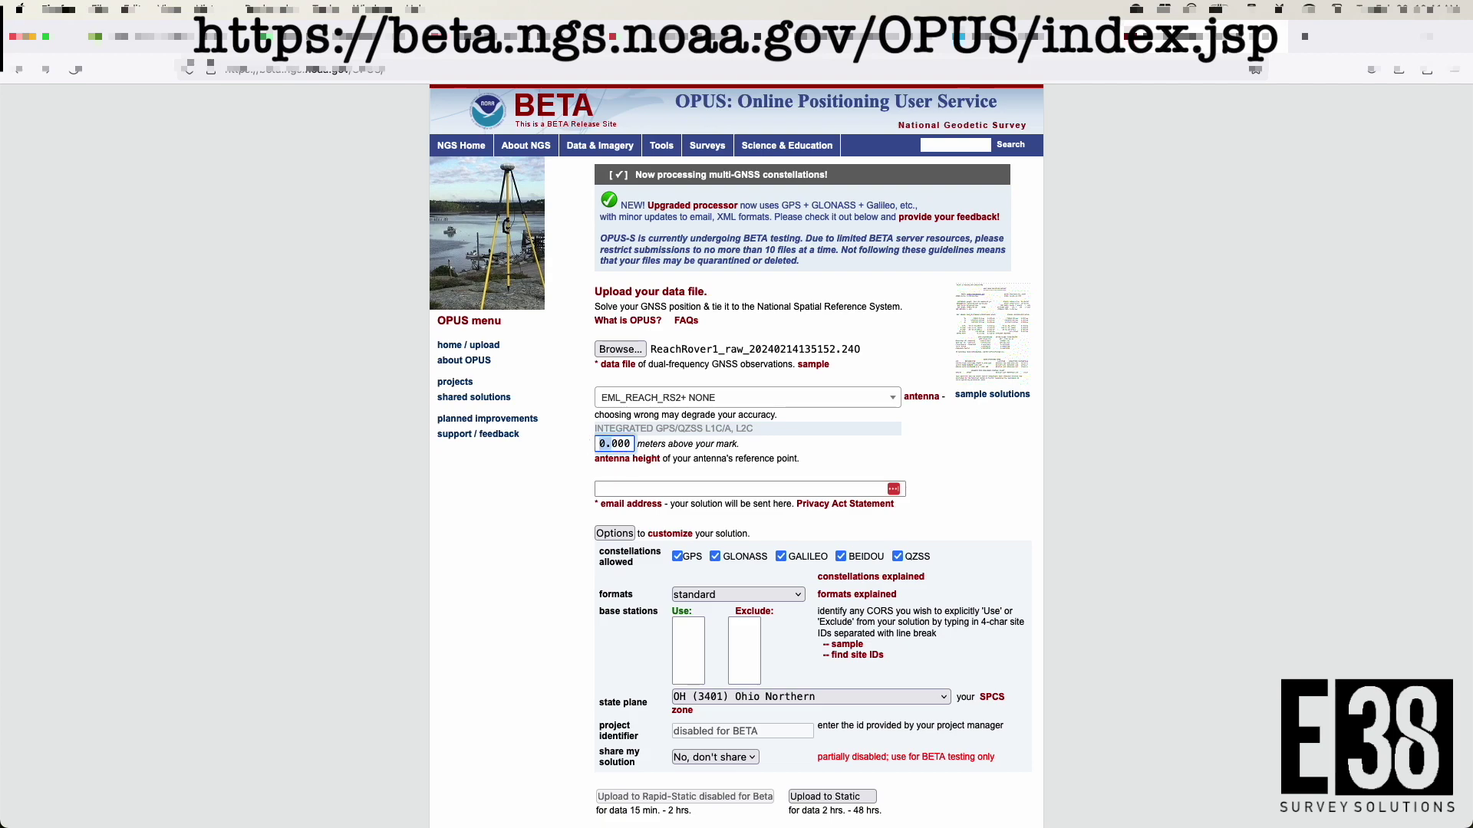
text(1000)
text(.8)
Fill in the e-mail address for the solution report from the autocomplete suggestion
click(649, 488)
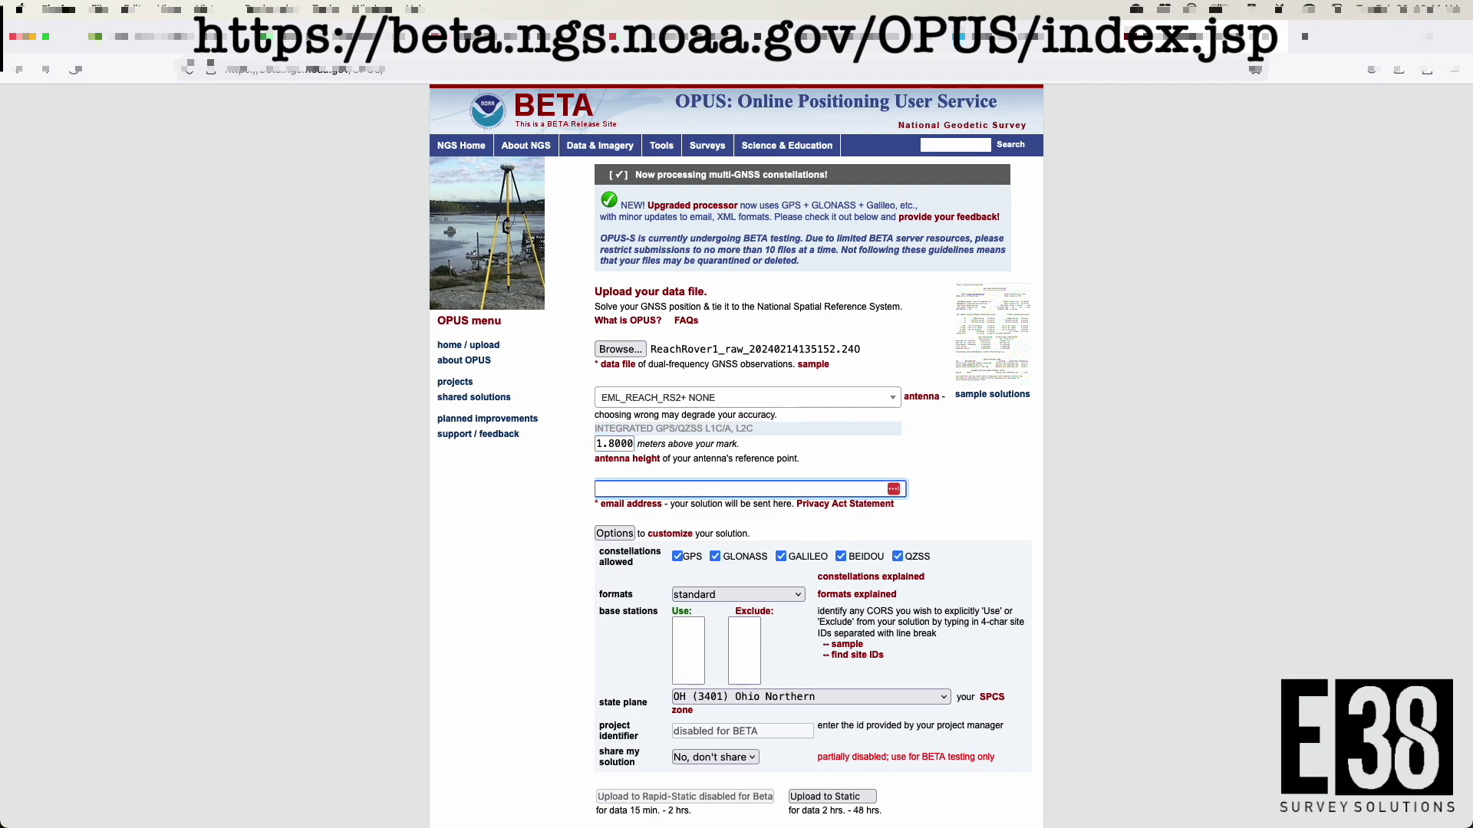
text(pdo)
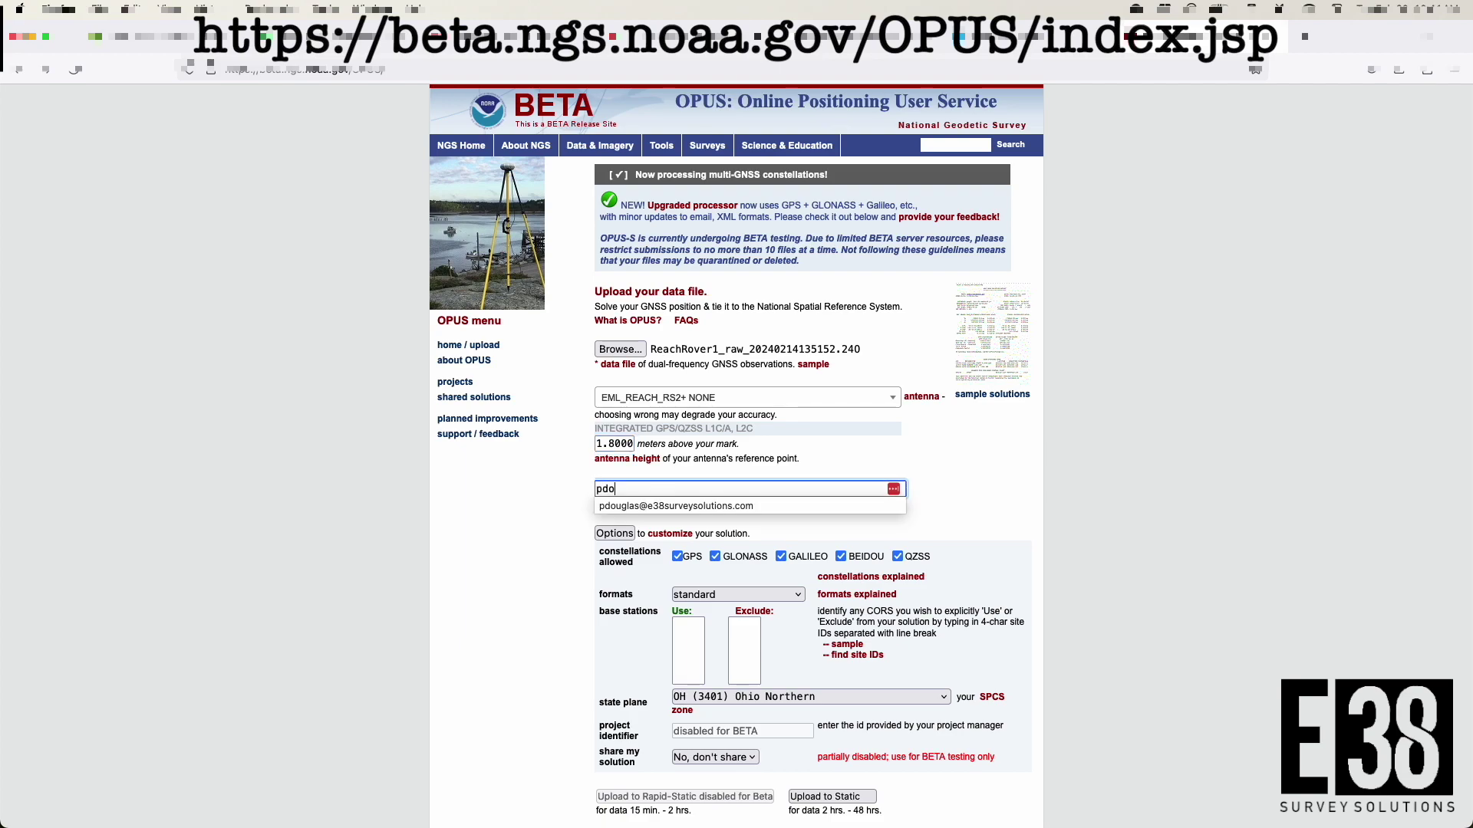
key(Down)
key(Return)
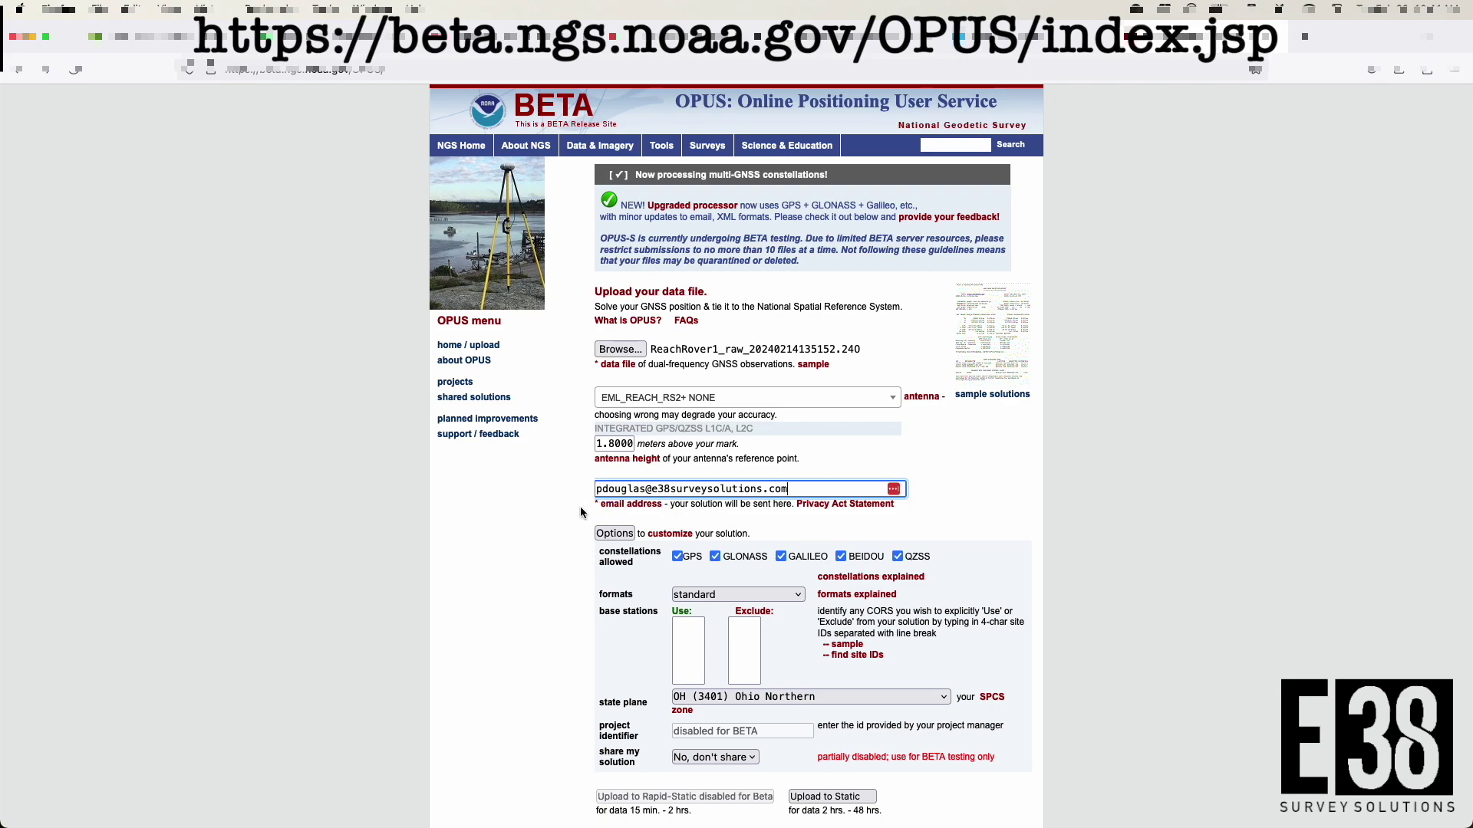
scroll(580, 513, down, 2)
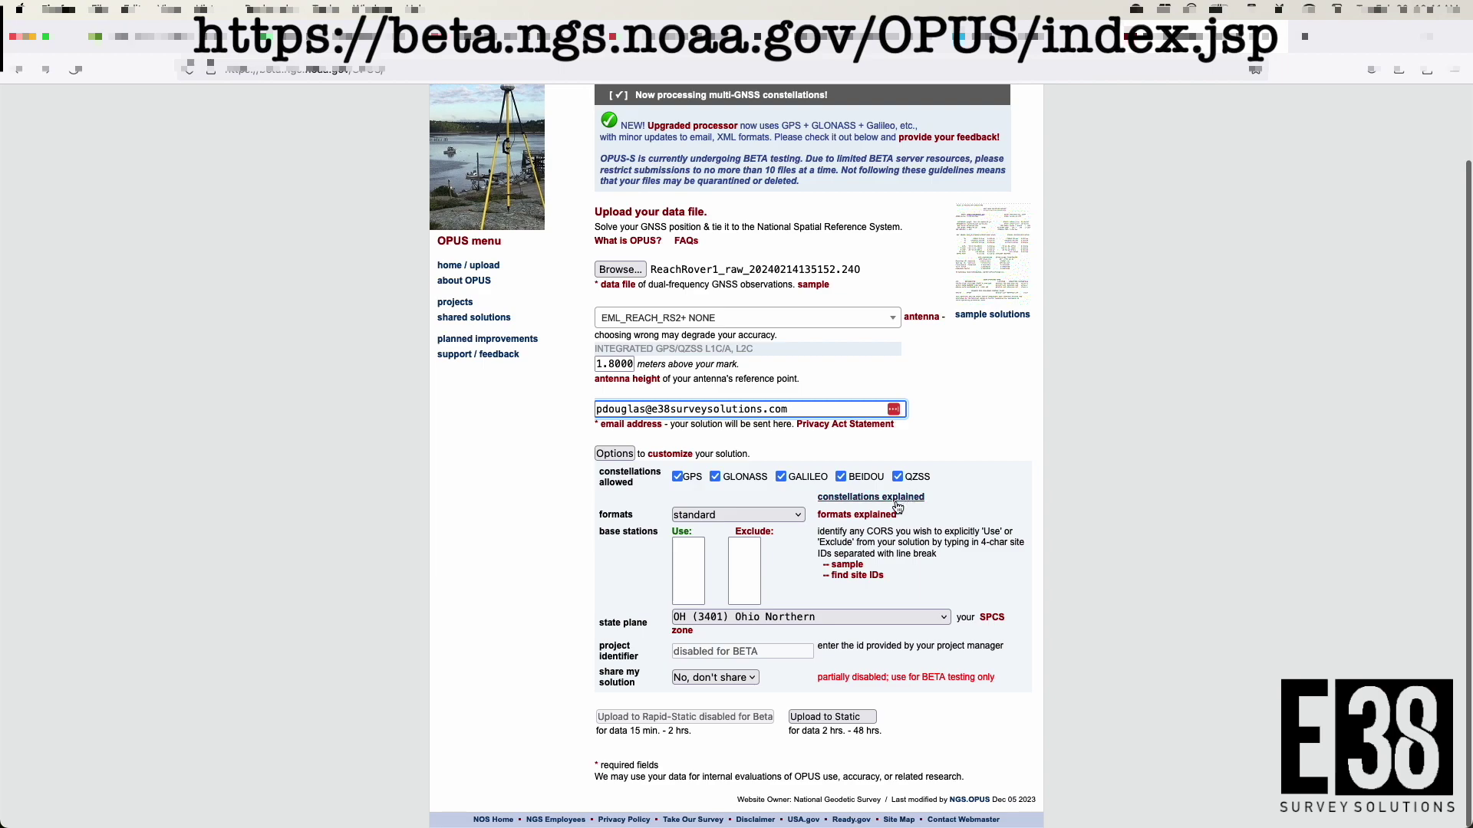
Keep the standard report format and leave the base station fields empty
click(800, 519)
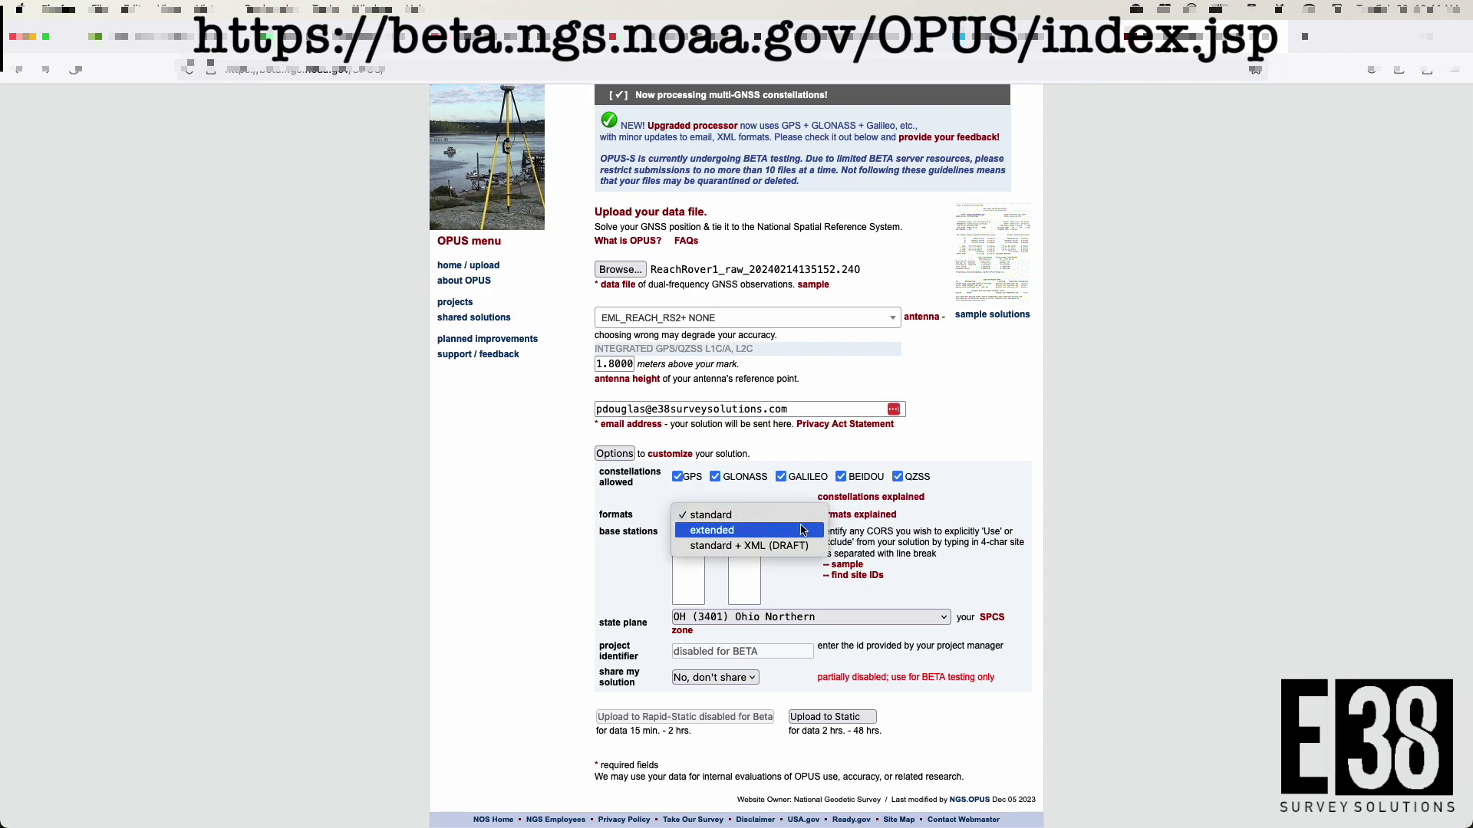
key(Up)
key(Up)
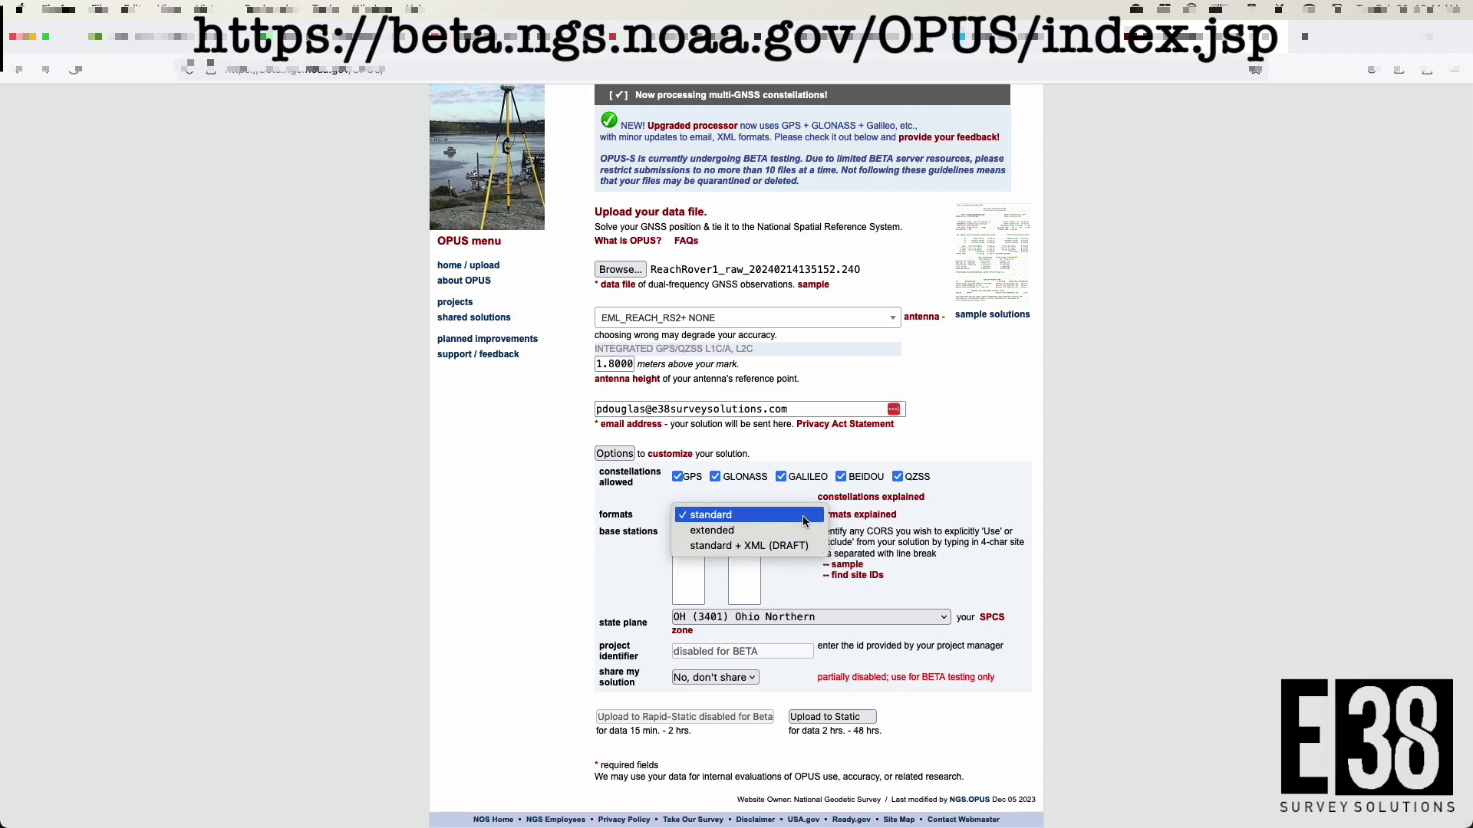
click(804, 522)
click(695, 552)
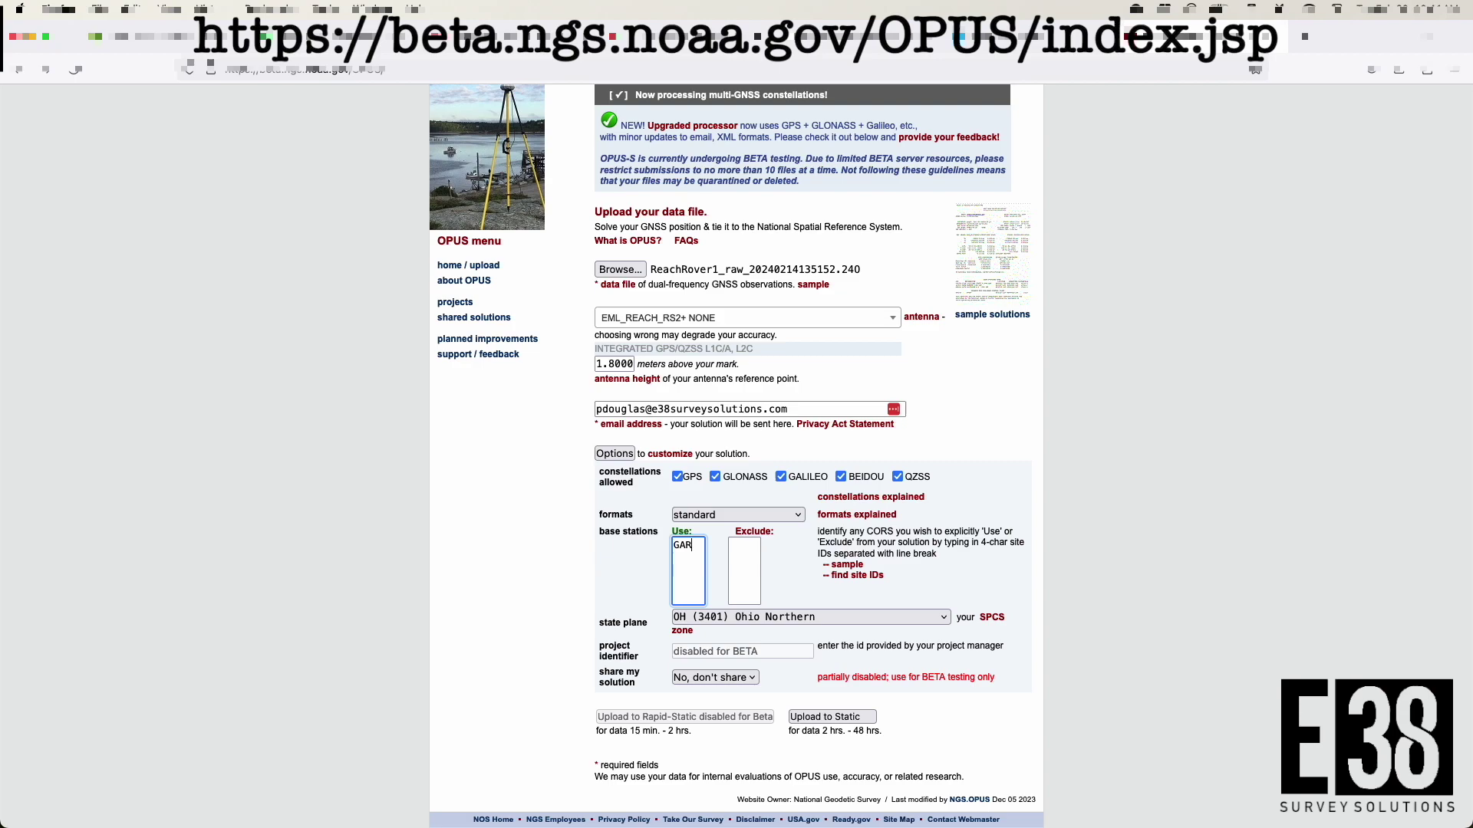
key(Tab)
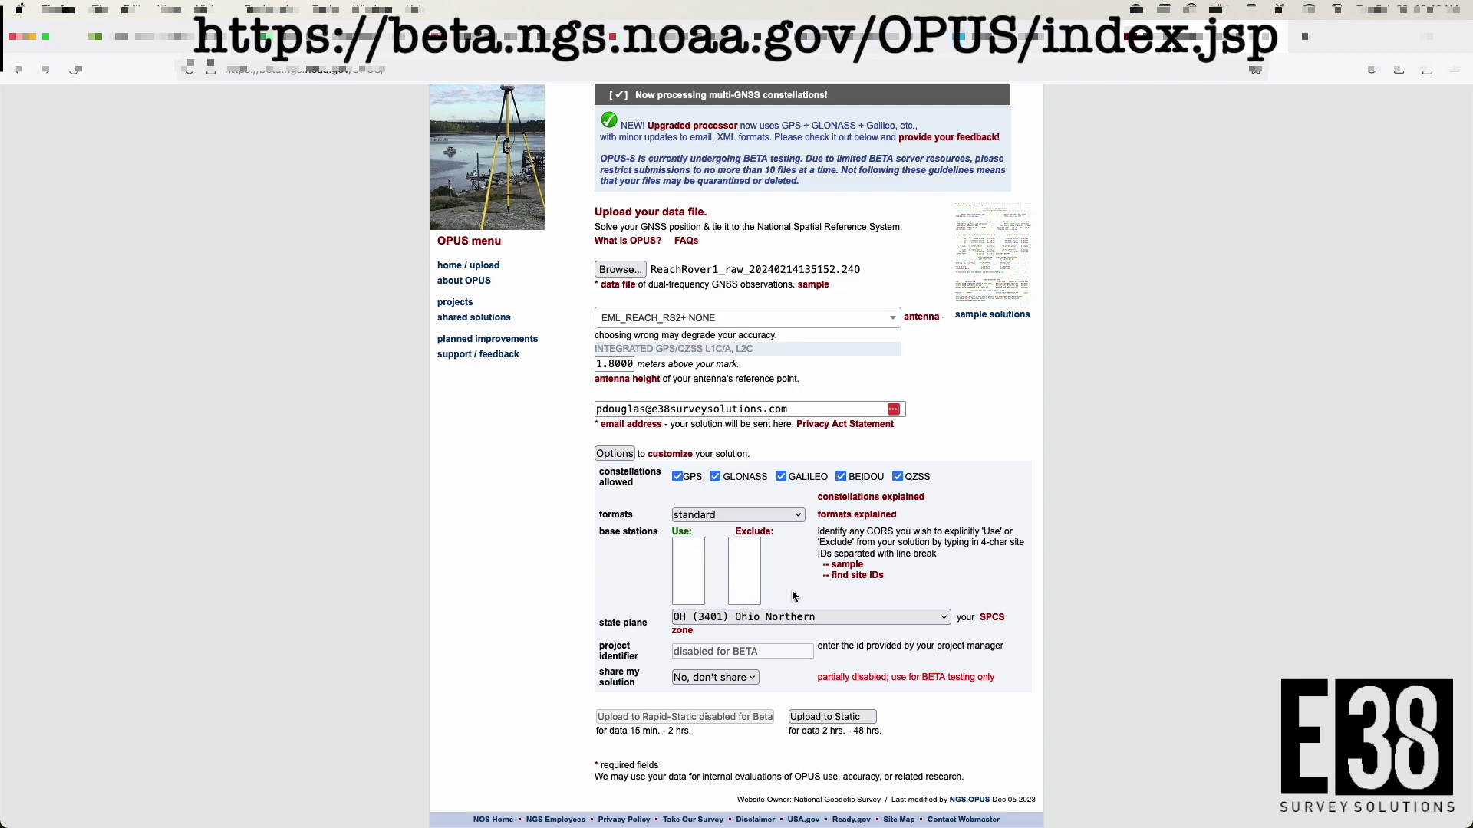
Keep state plane OH (3401) Ohio Northern with sharing off, and upload to Static
click(791, 620)
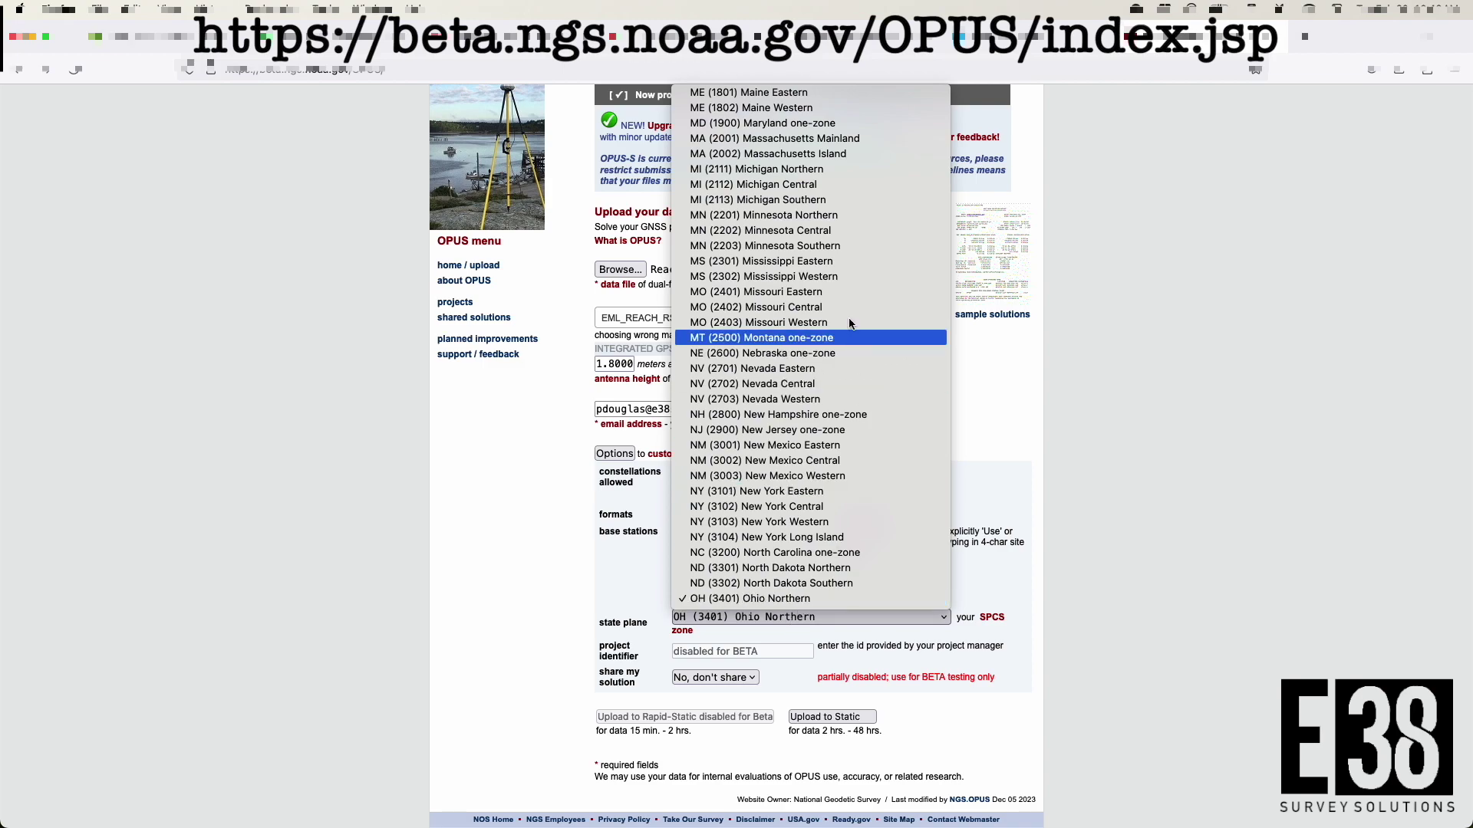
scroll(798, 579, down, 2)
click(804, 554)
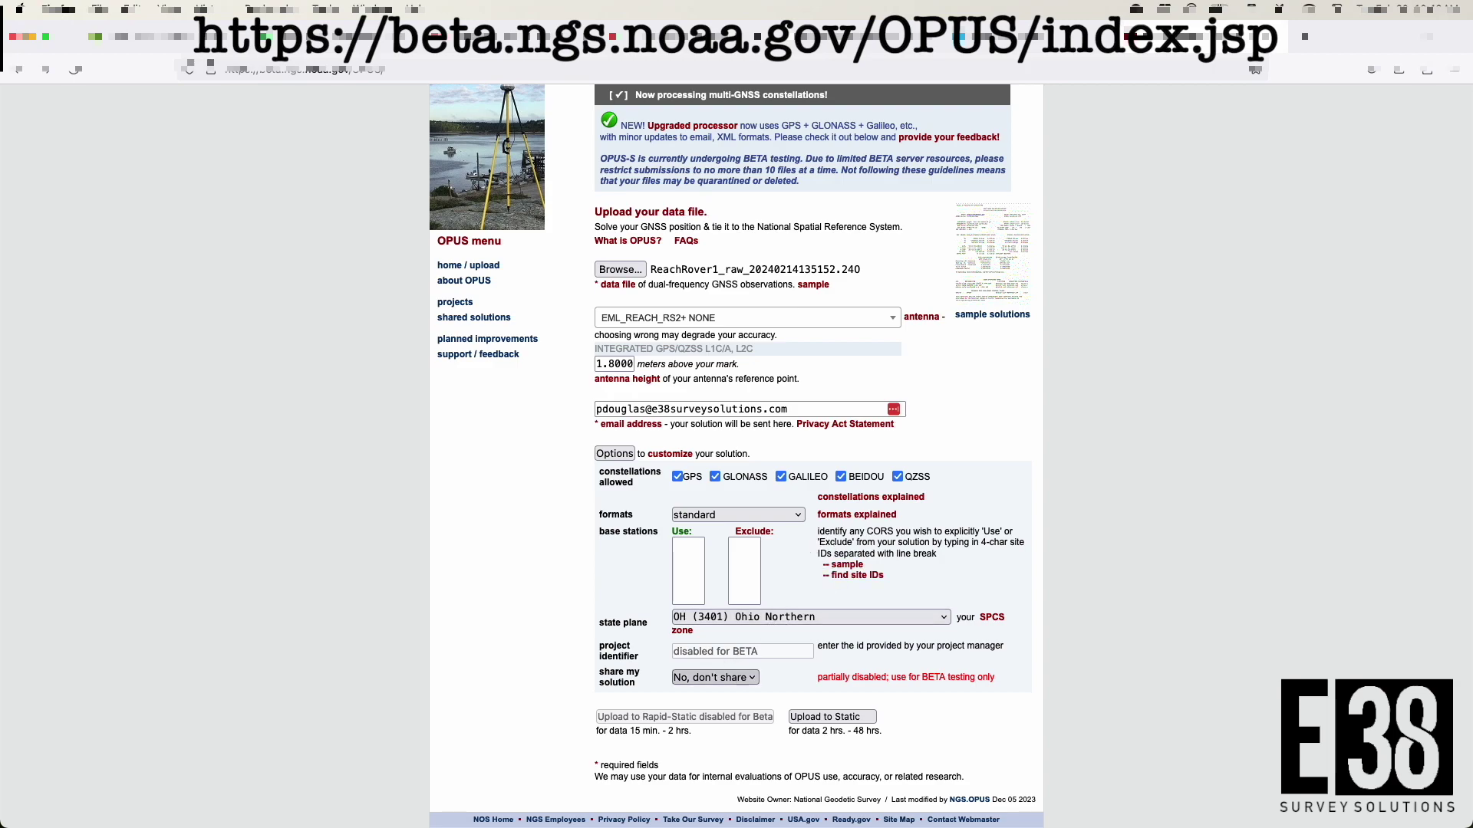
click(732, 675)
click(738, 677)
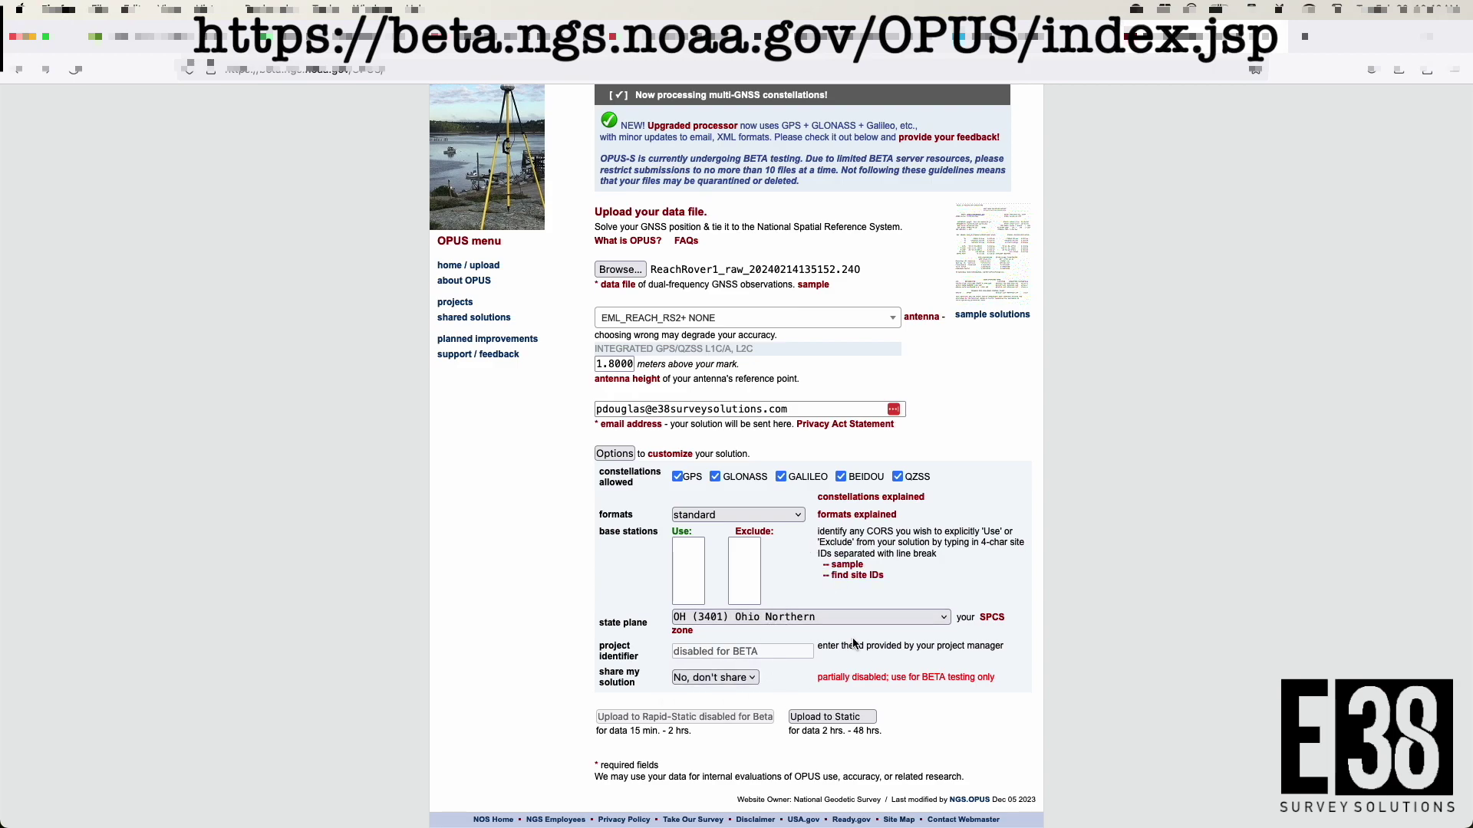
click(857, 721)
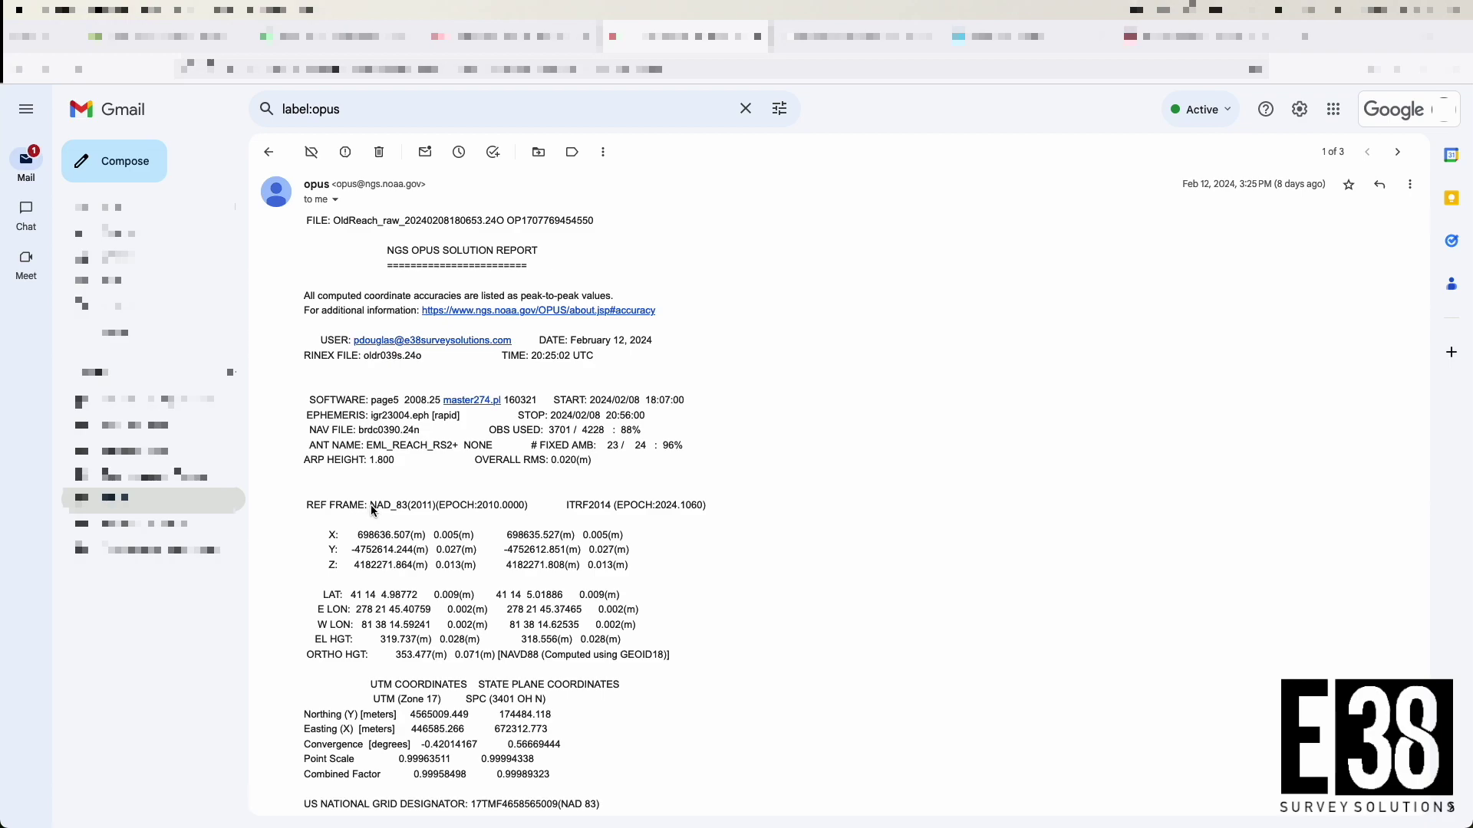
Highlight the NAD_83(2011) and ITRF2014 frames and X/Y/Z values, then scroll to the base stations
drag(394, 507, 429, 509)
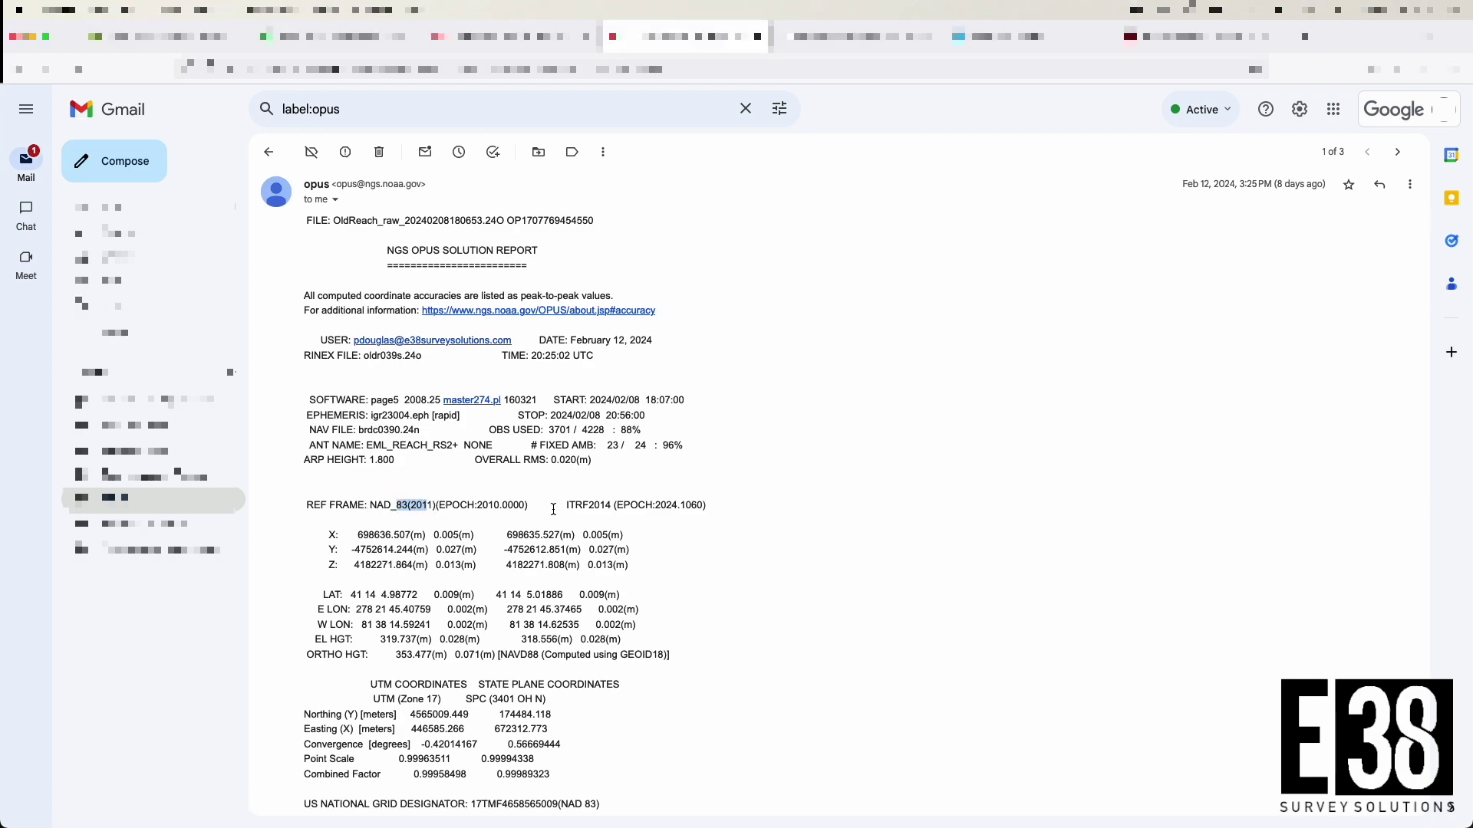
drag(575, 506, 629, 508)
click(633, 531)
drag(358, 535, 431, 587)
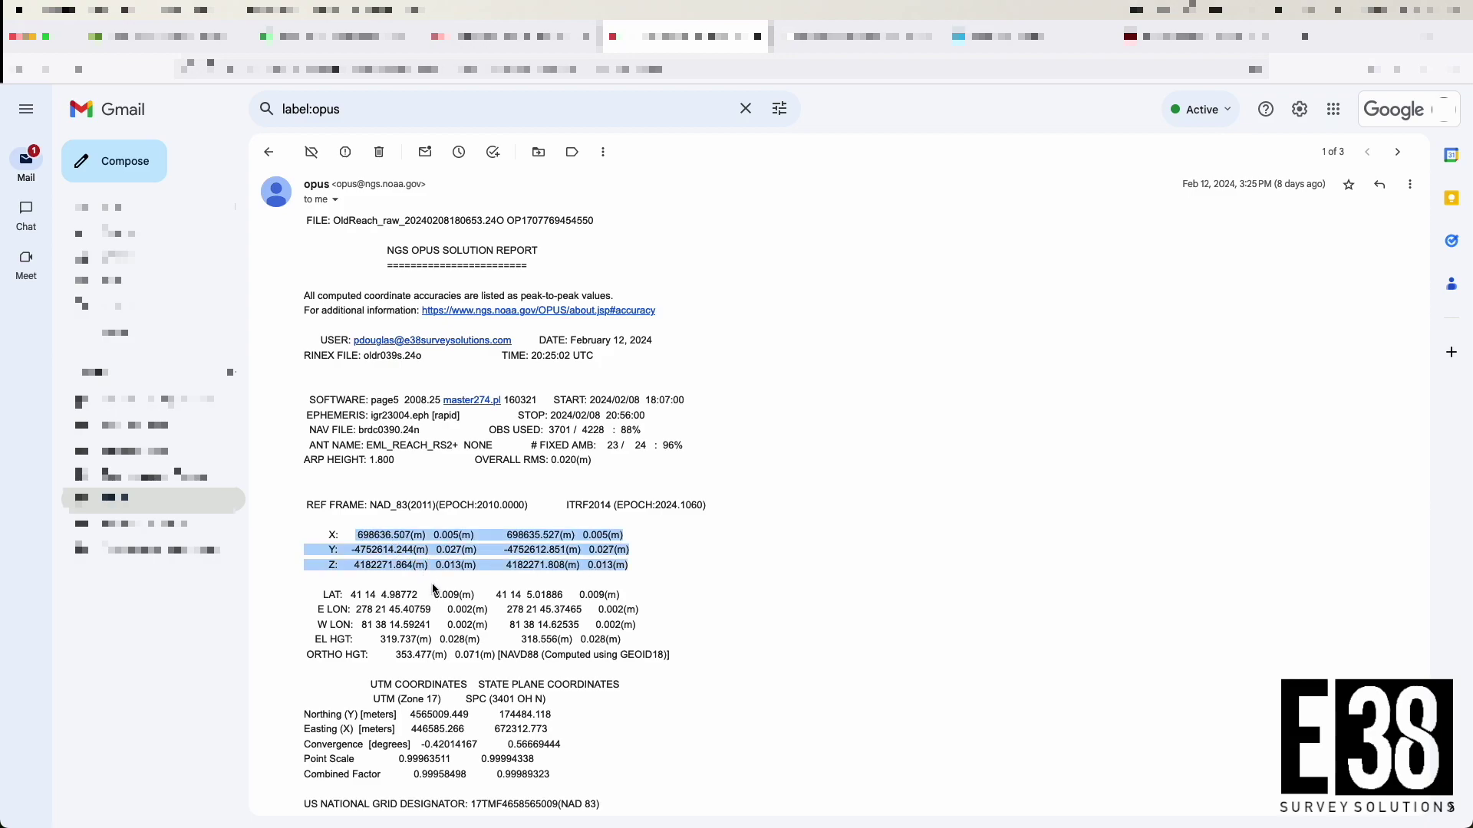
click(433, 589)
scroll(433, 589, down, 3)
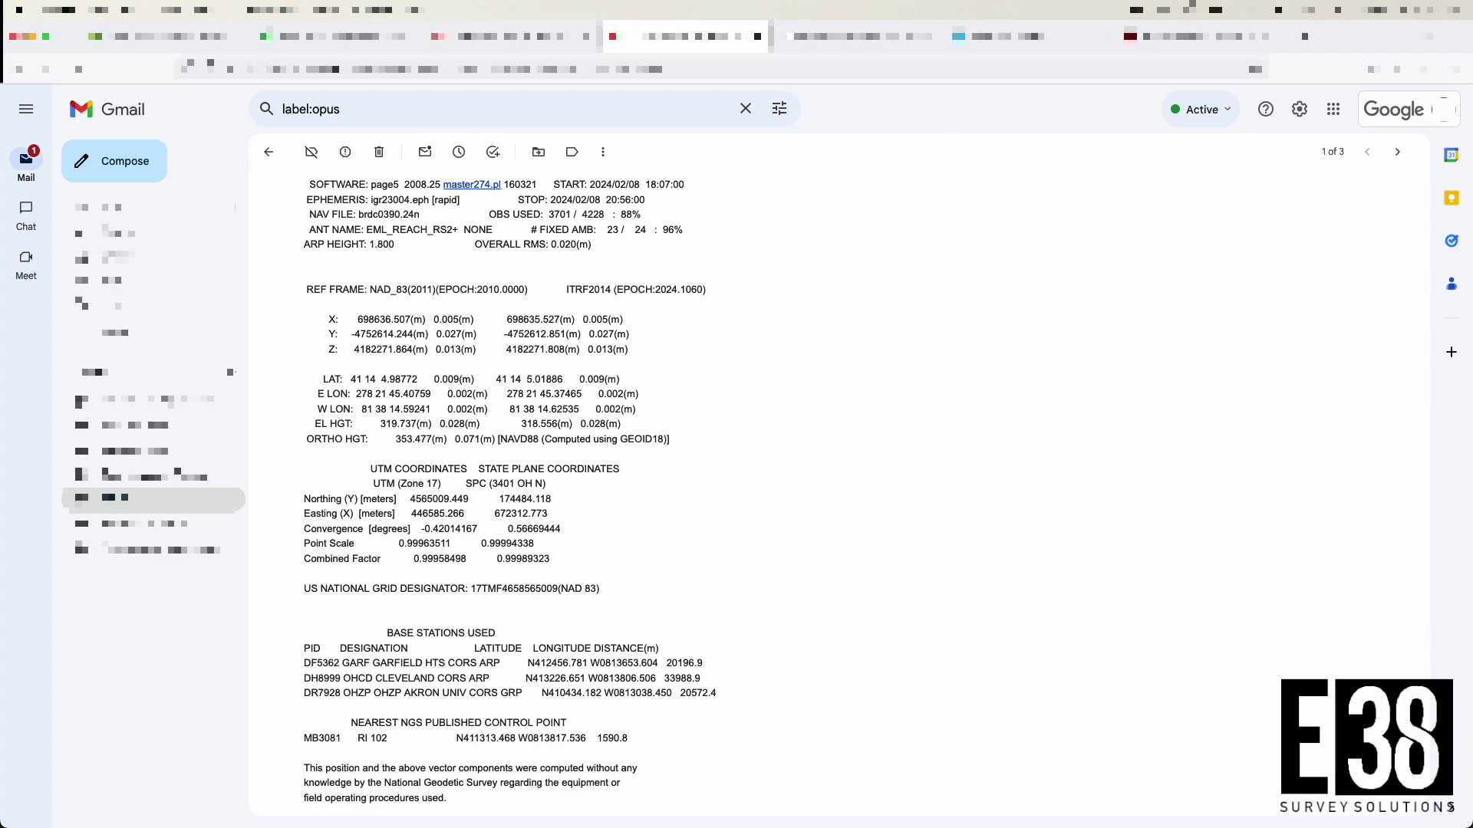
scroll(506, 547, down, 3)
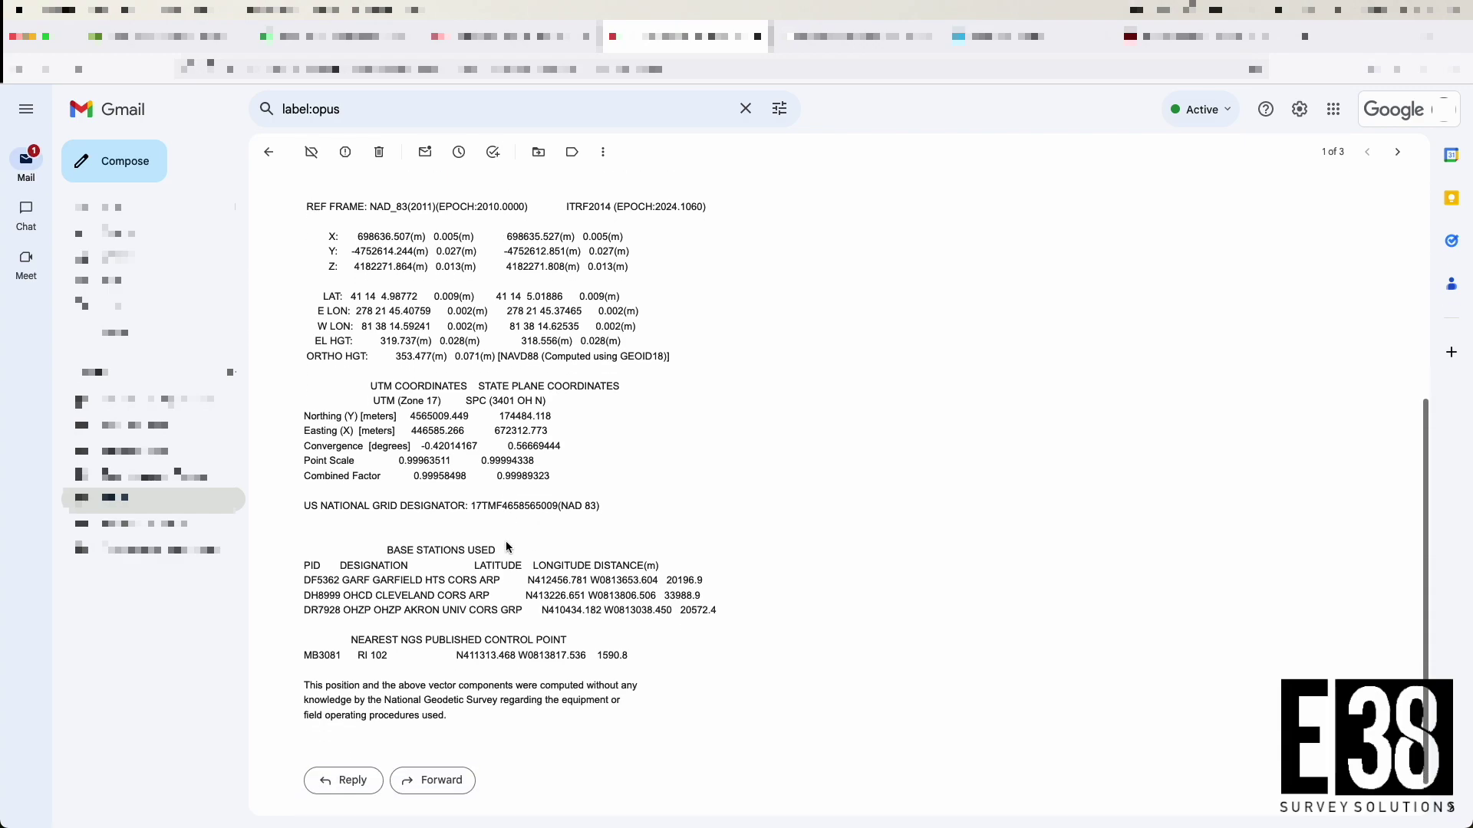